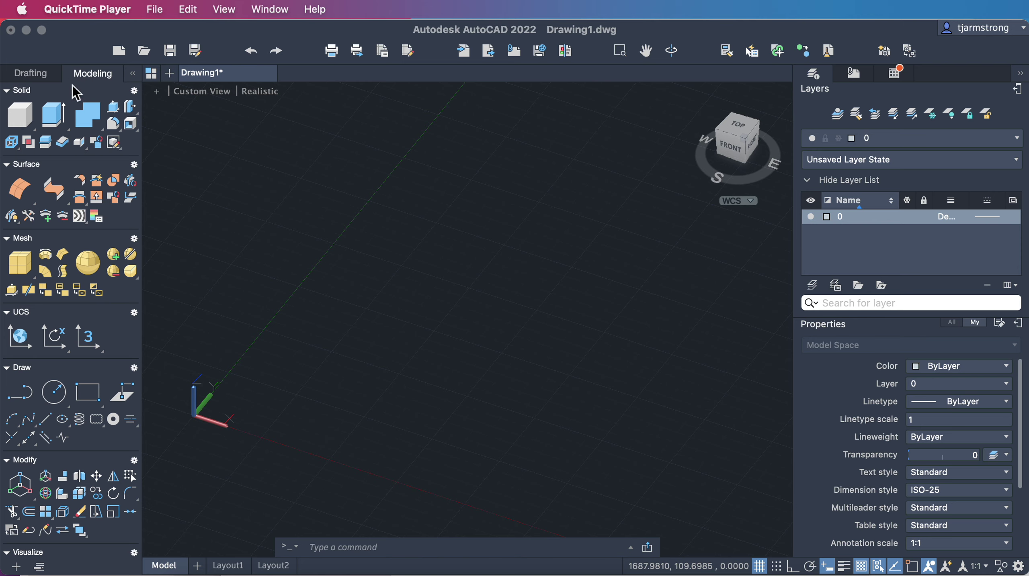
Step: Draw a solid box about 639 long in the middle of the drawing area, setting its base corners and height freehand
click(25, 120)
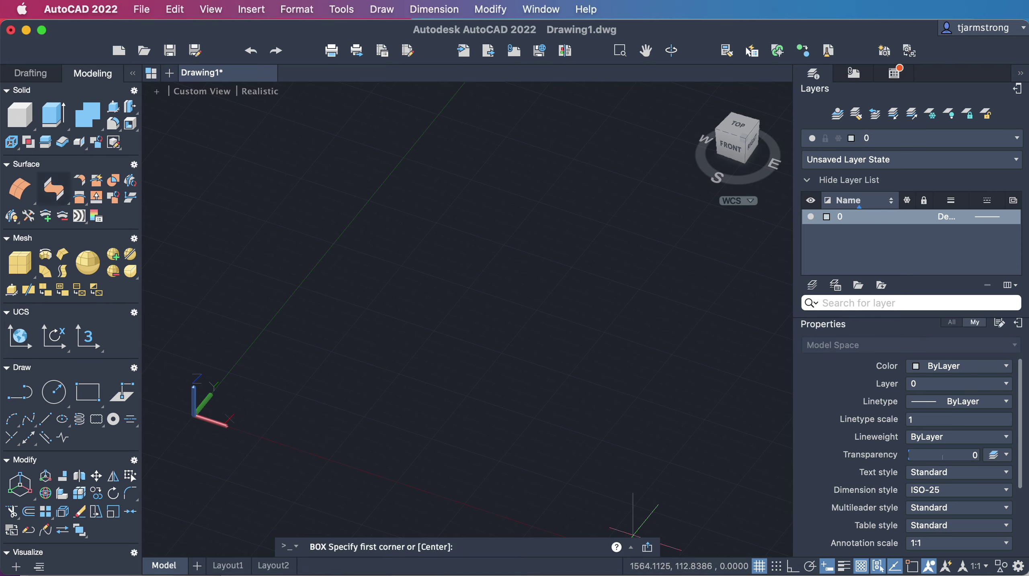
click(360, 367)
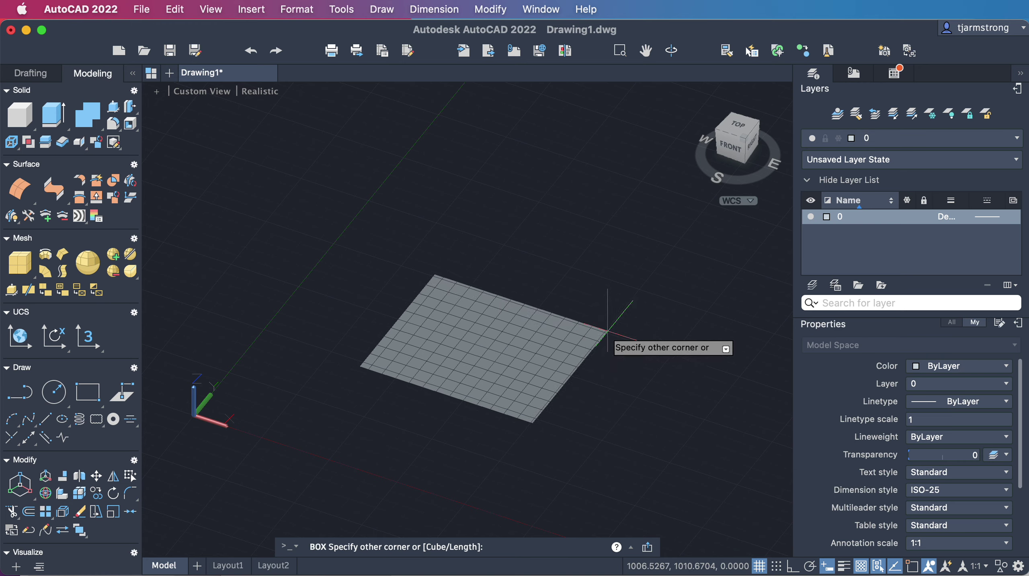
click(608, 330)
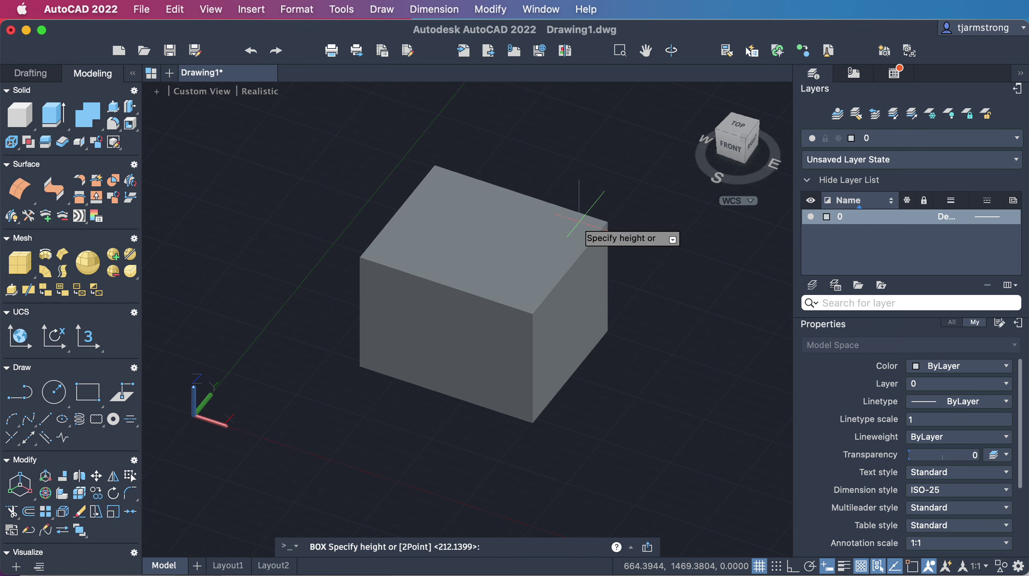
click(573, 238)
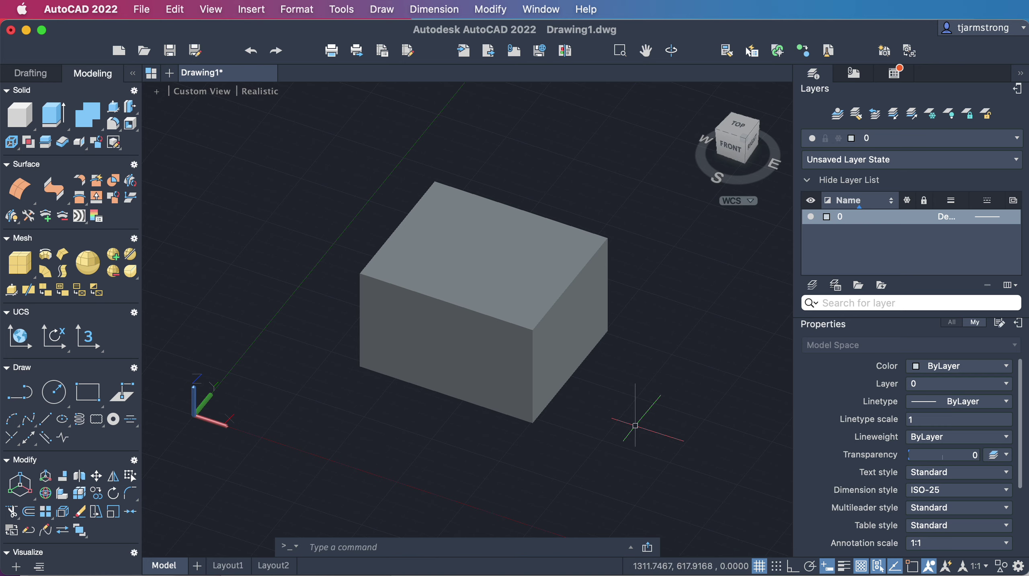
Step: Stretch the box with its base grips, lengthening it along X to about 883 and extending its front face slightly outward
click(573, 329)
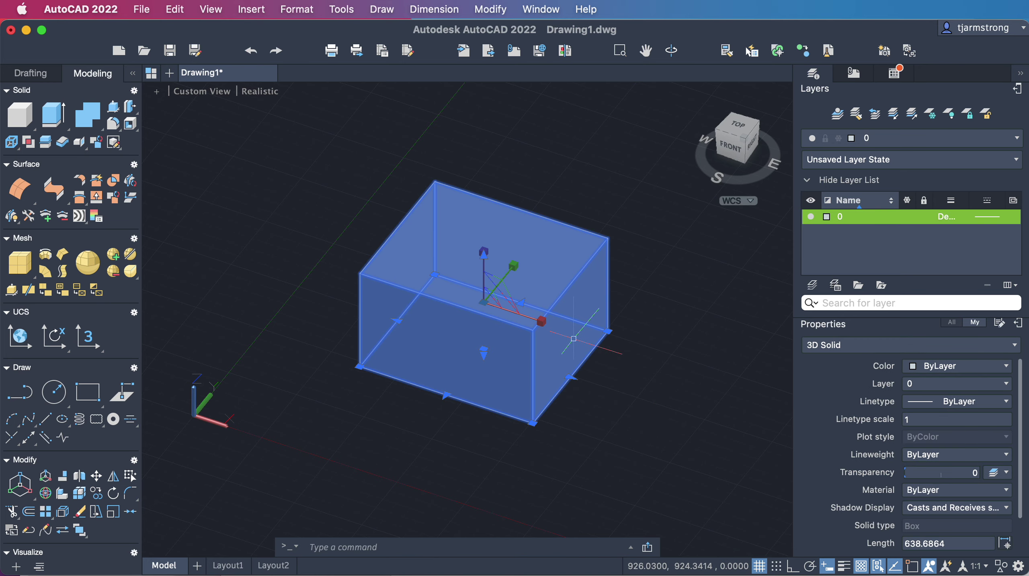
click(570, 378)
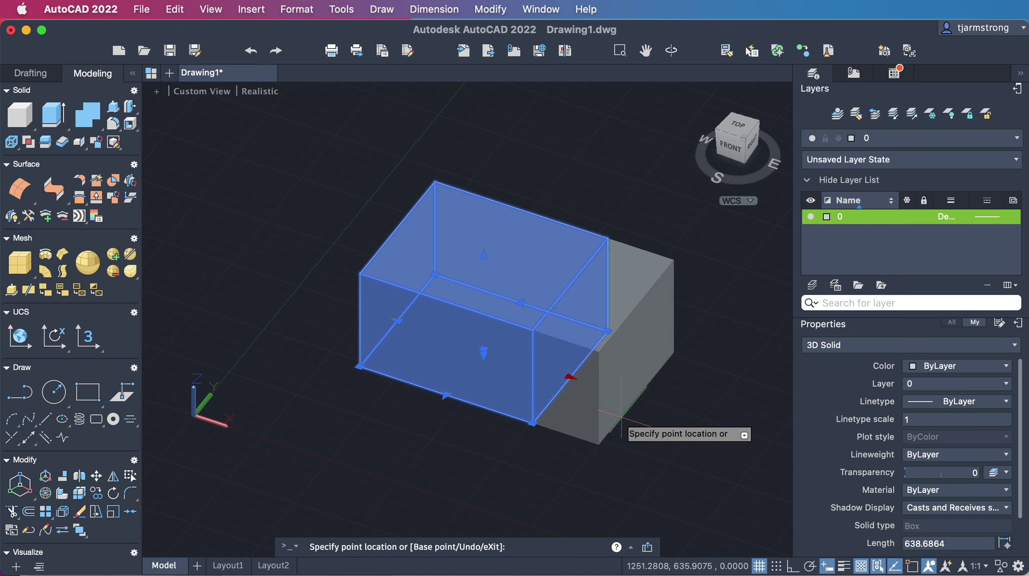
click(621, 417)
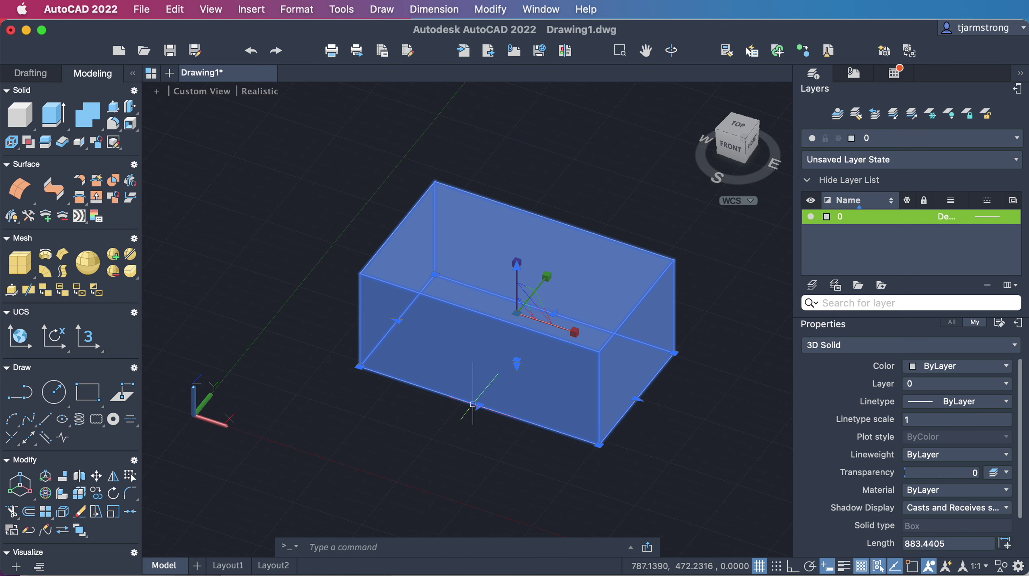
click(480, 405)
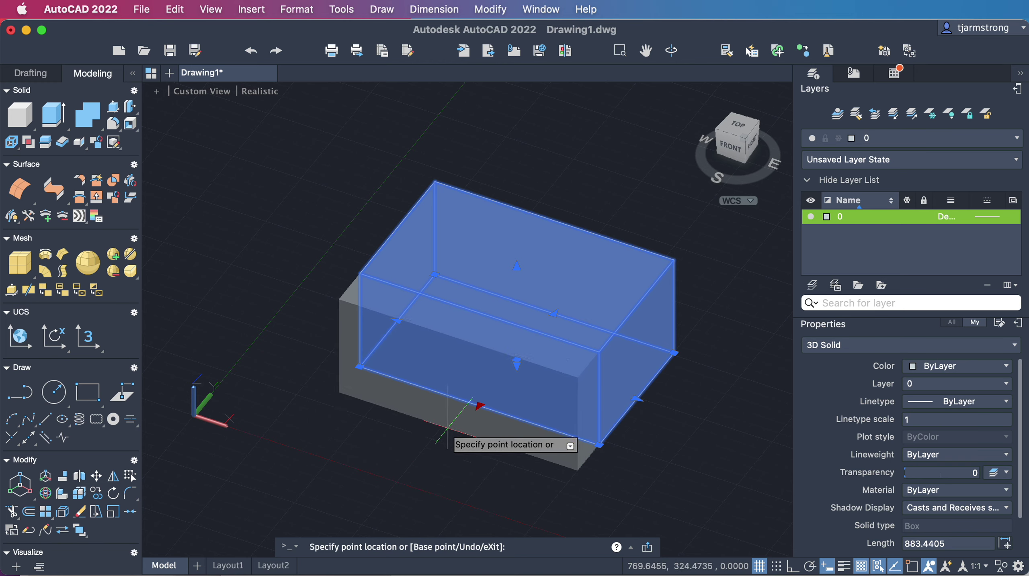
click(456, 415)
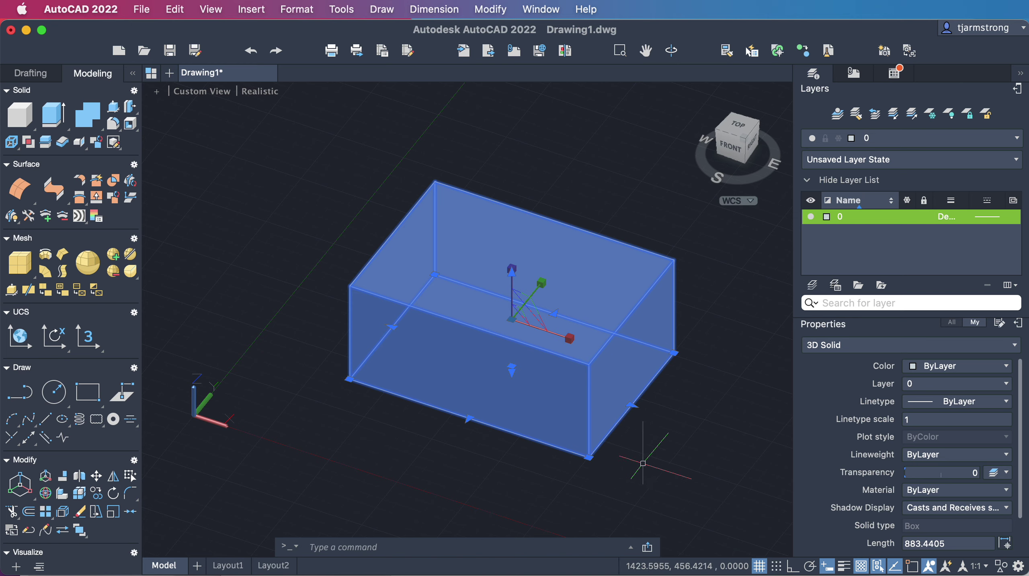
key(Escape)
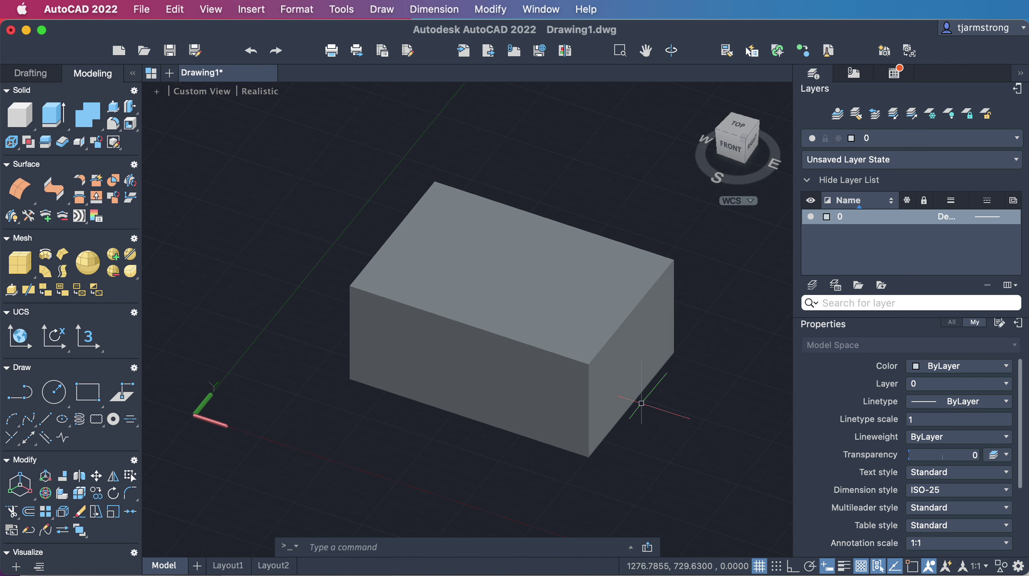
Step: Explode the solid box into separate faces
text(exp)
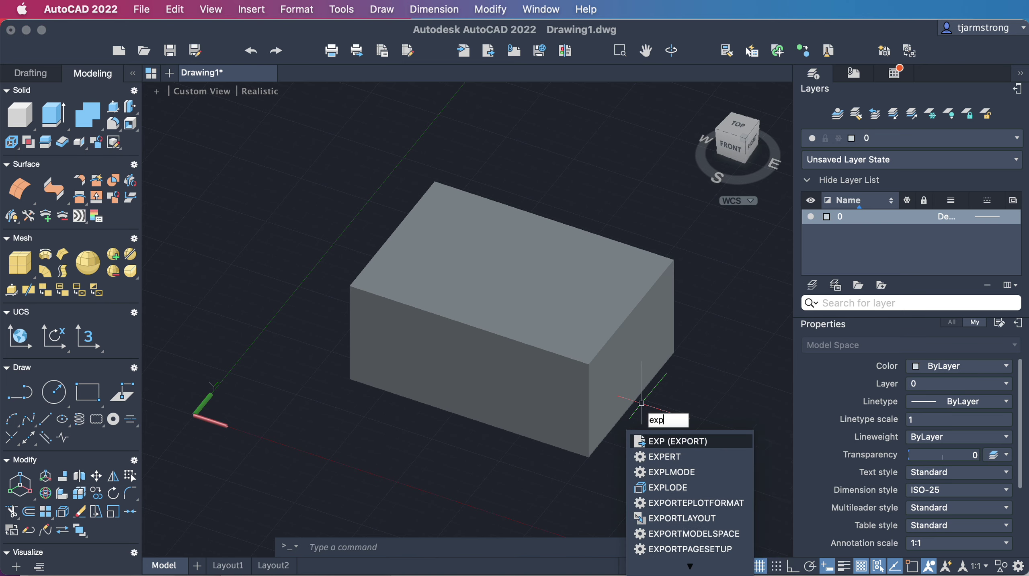
text(lode)
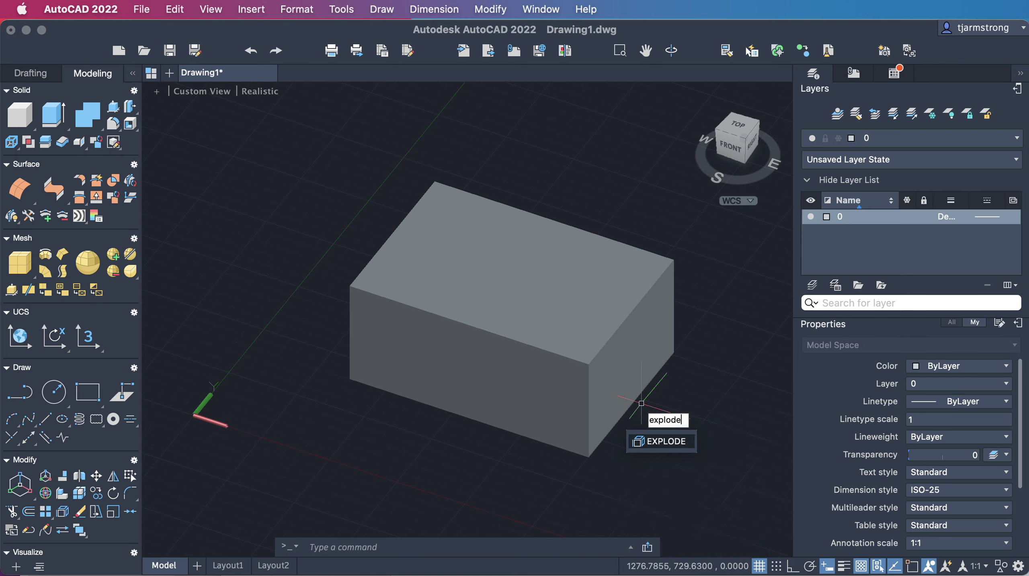
key(Return)
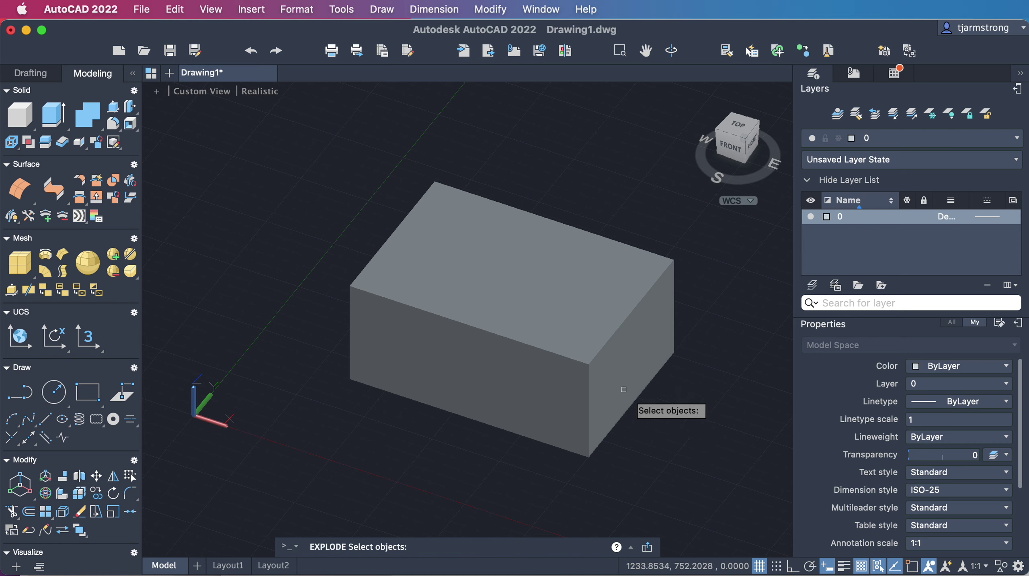
click(614, 379)
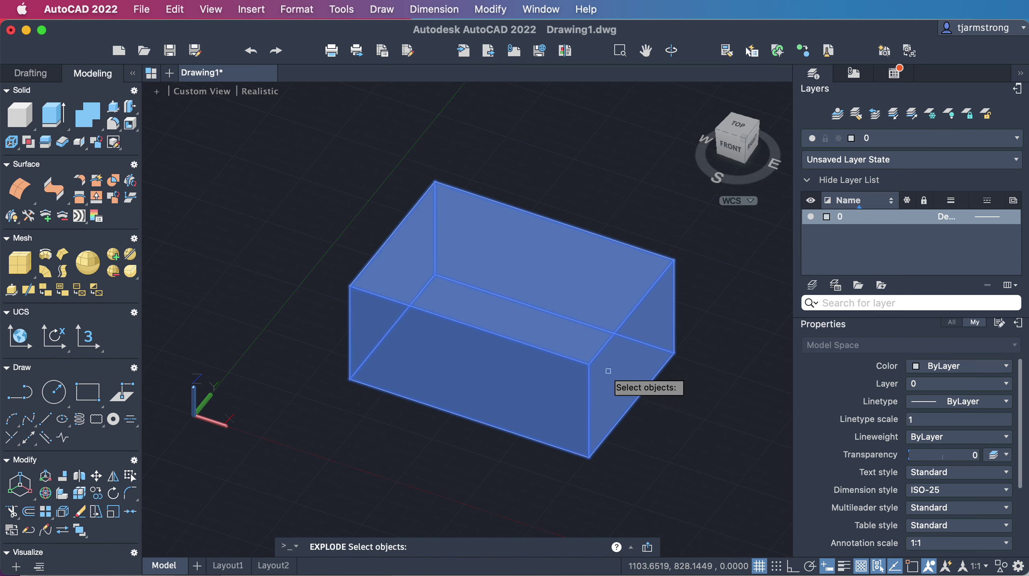
key(Return)
Step: Select the box's top, front and right-hand faces one by one to check them as separate regions, and clear the selection
click(562, 294)
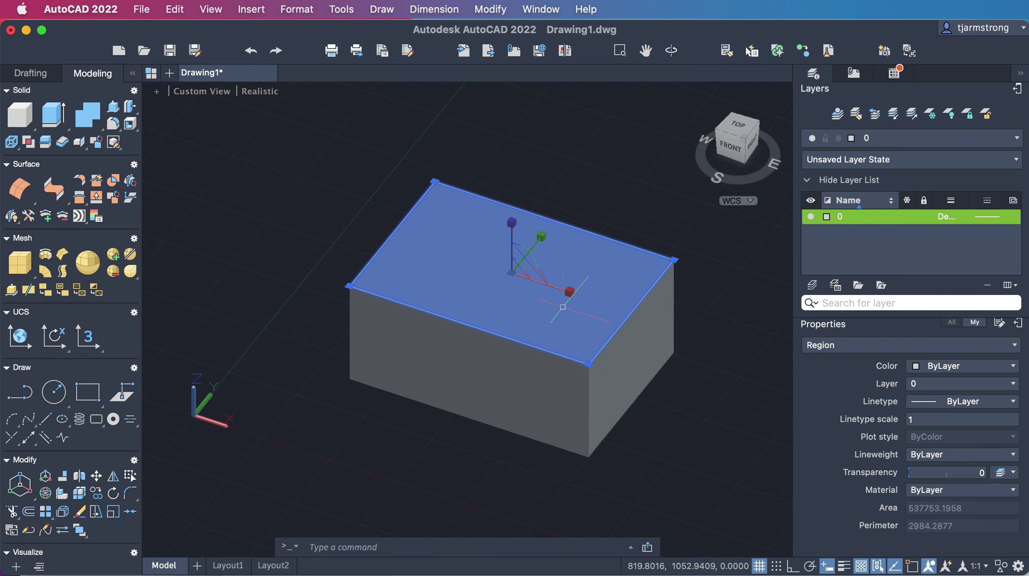
click(533, 390)
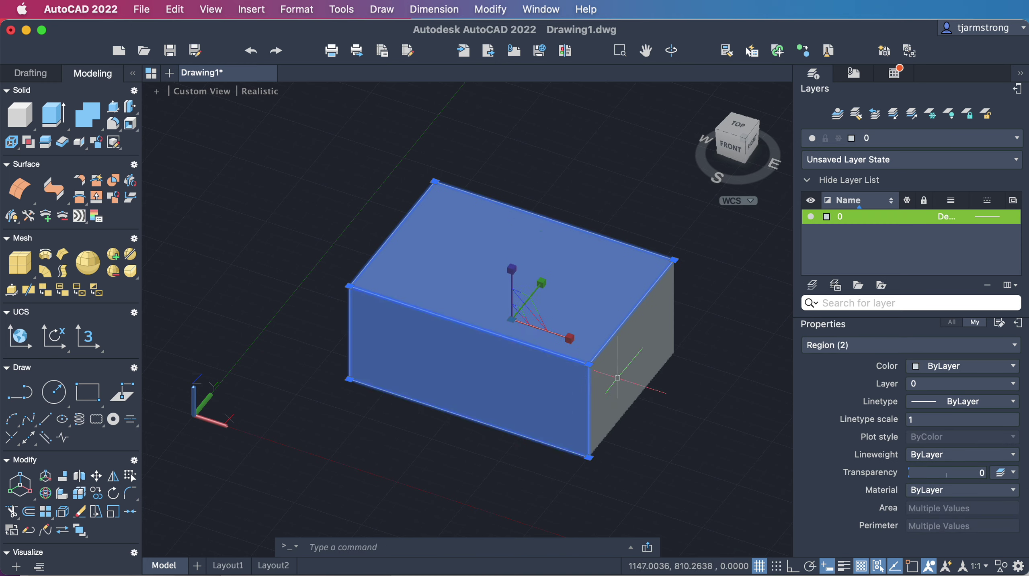
click(618, 359)
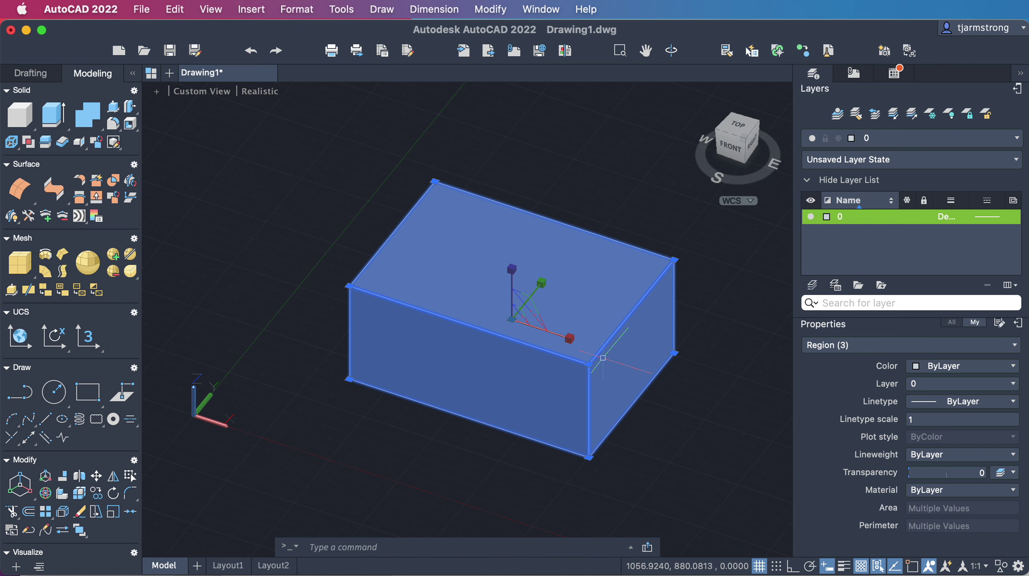
key(Escape)
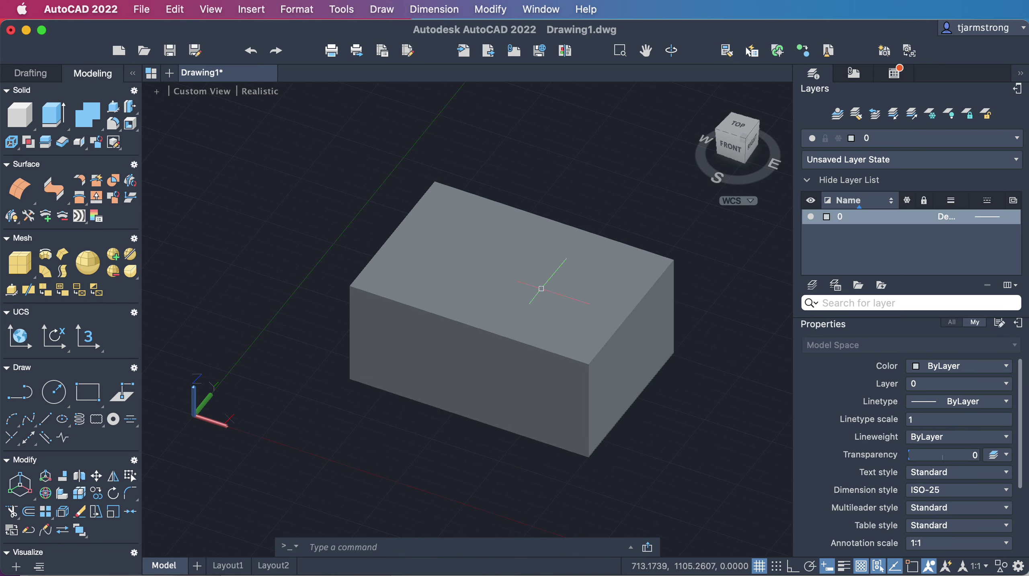
Step: Erase the top face region of the exploded box
click(536, 290)
mouse_move(534, 291)
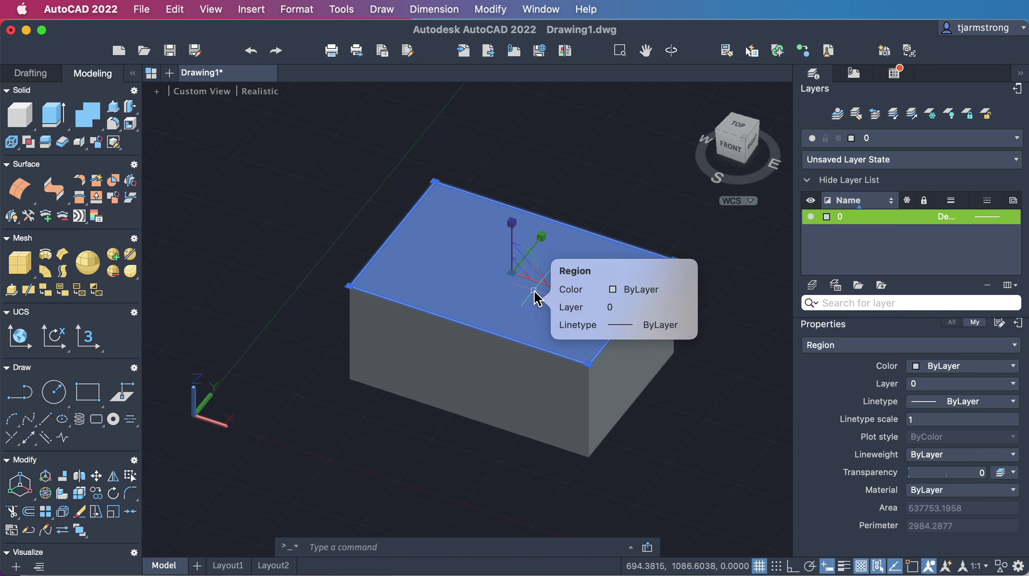
text(e)
key(Return)
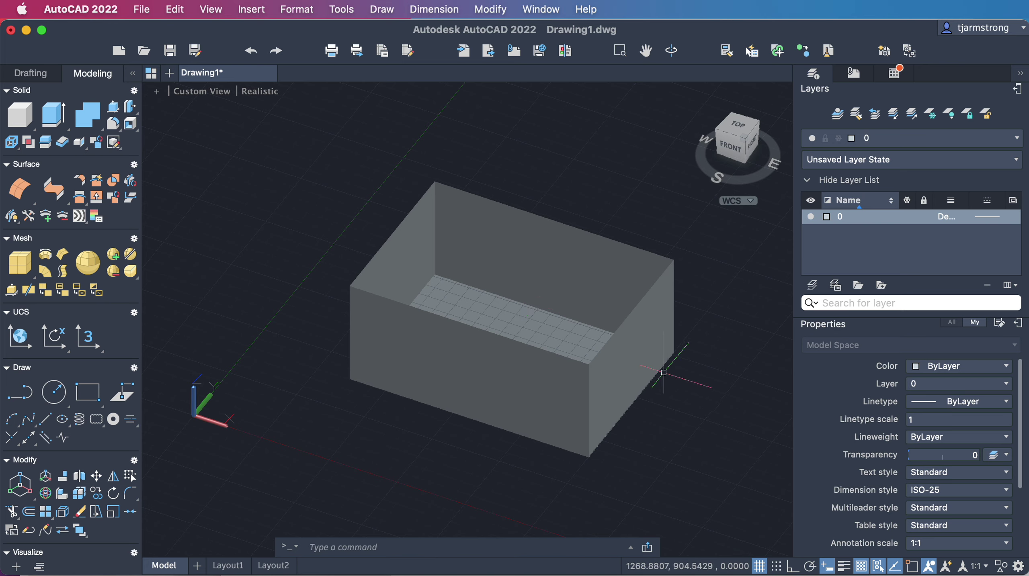
Step: Group the remaining regions of the open box
mouse_move(698, 358)
mouse_down()
mouse_move(724, 306)
mouse_move(685, 207)
mouse_move(444, 136)
mouse_move(378, 162)
mouse_move(343, 273)
mouse_move(277, 346)
mouse_move(333, 420)
mouse_move(417, 464)
mouse_move(773, 549)
mouse_move(748, 473)
mouse_move(739, 482)
mouse_up()
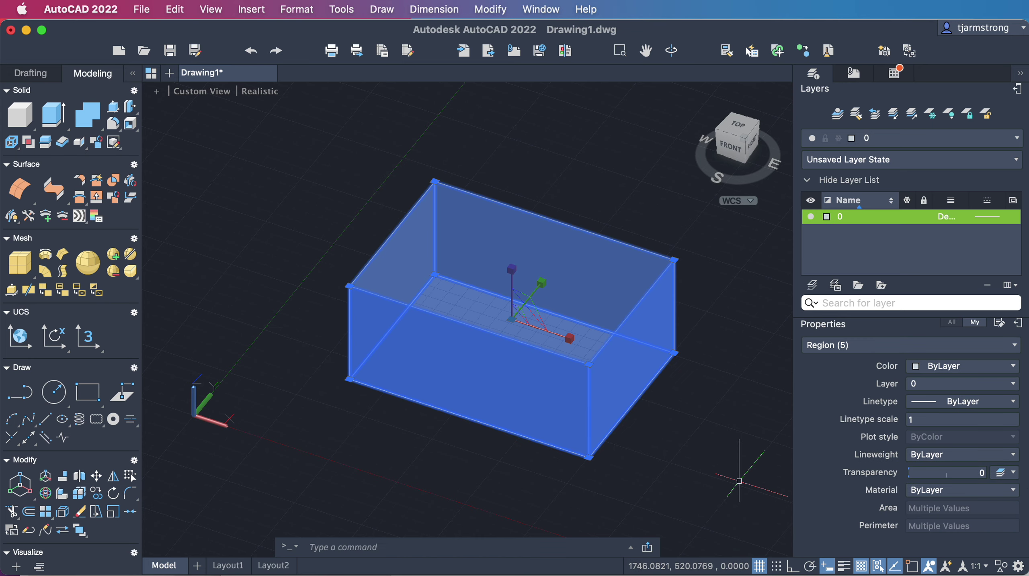
text(b)
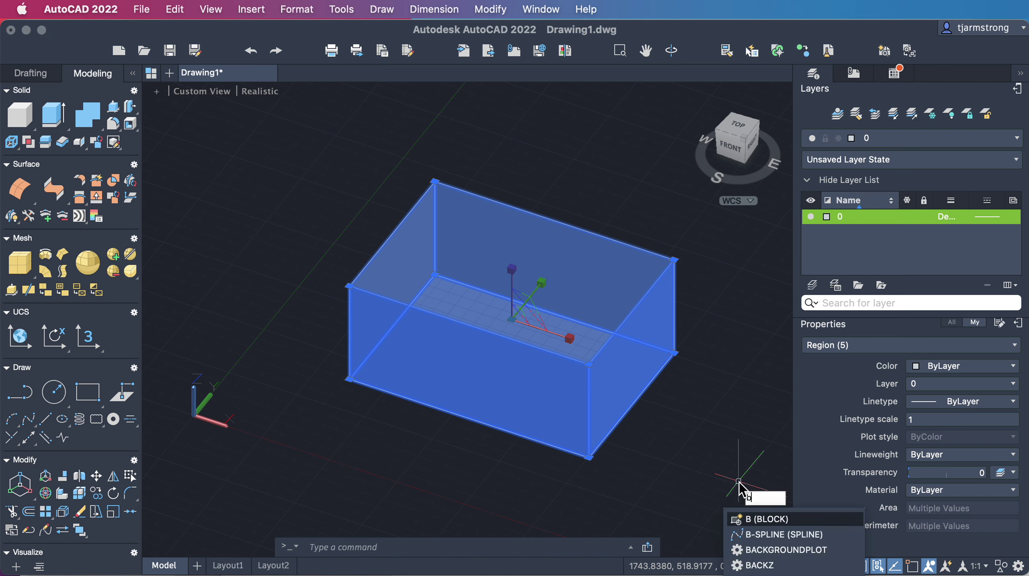
key(BackSpace)
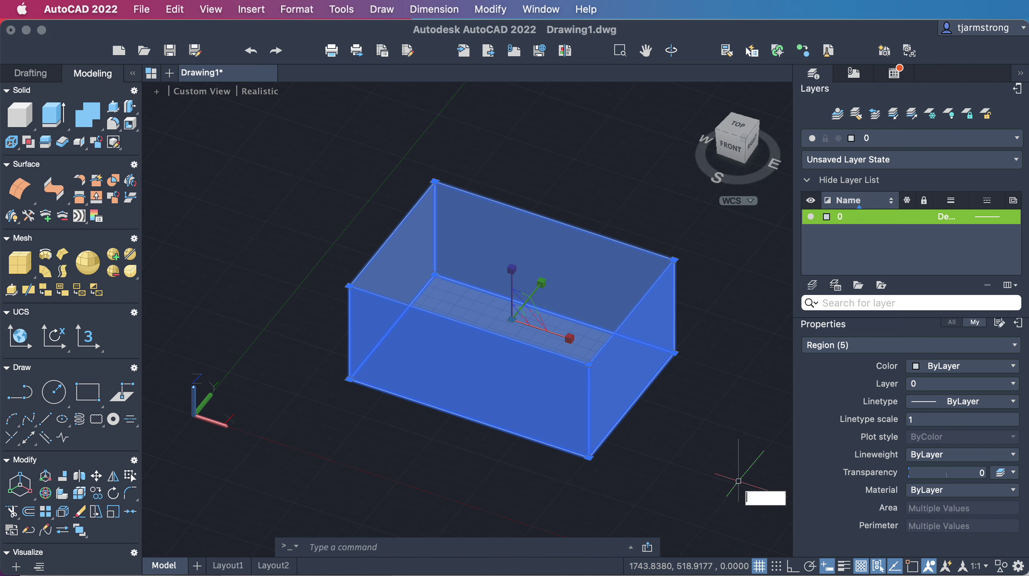
text(group)
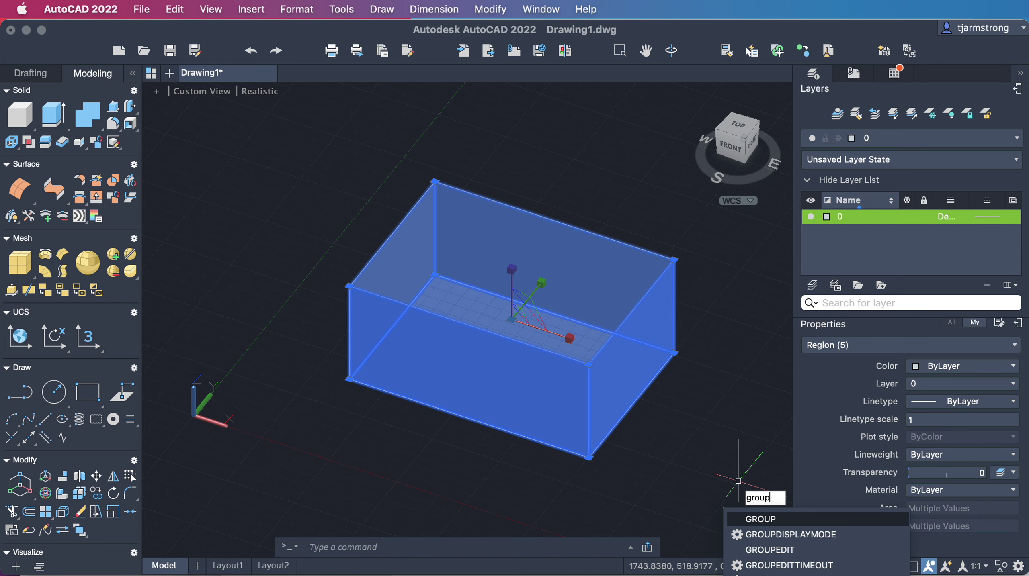
key(Return)
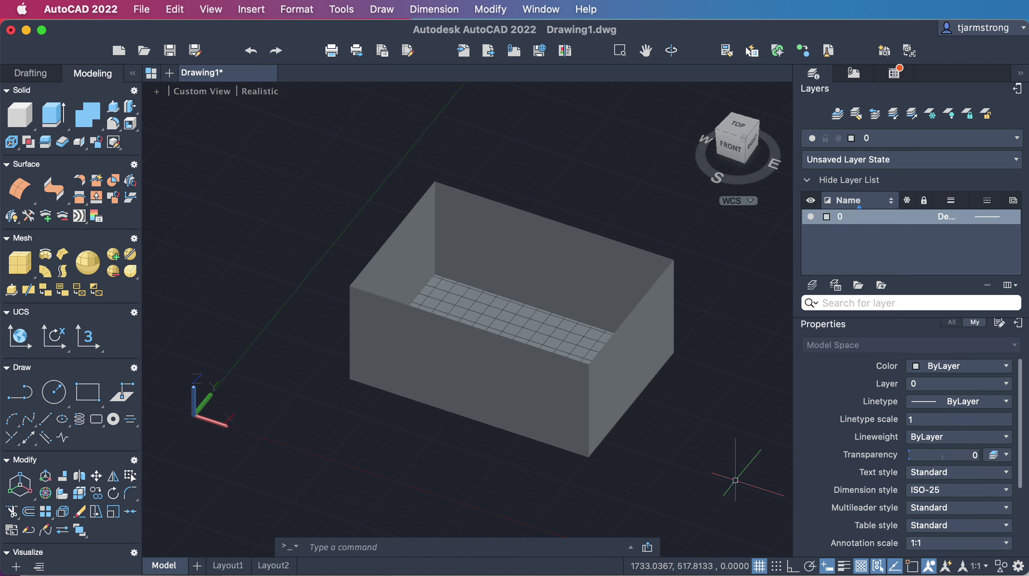
Step: Select the grouped open box and delete it
click(649, 358)
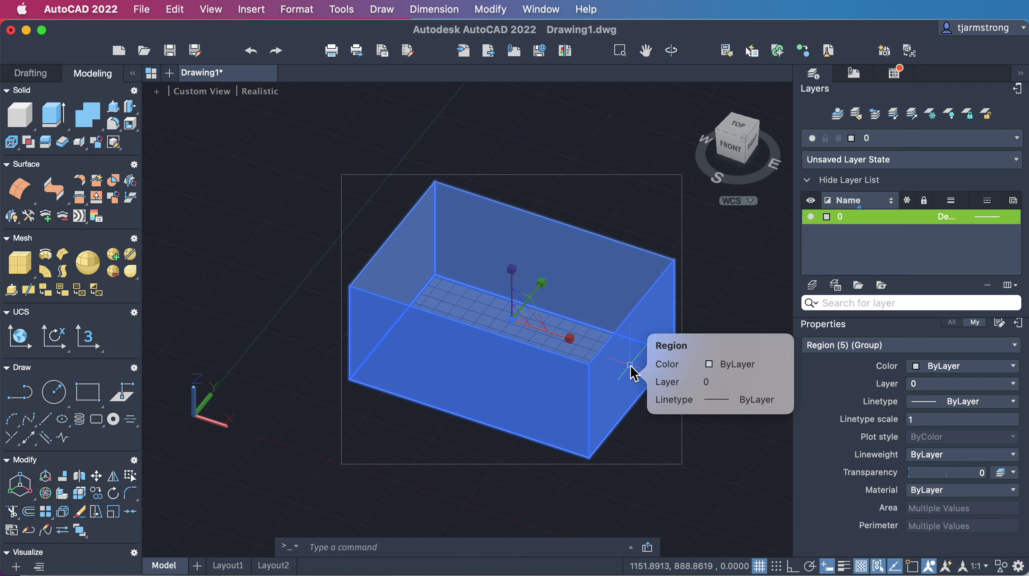
click(759, 451)
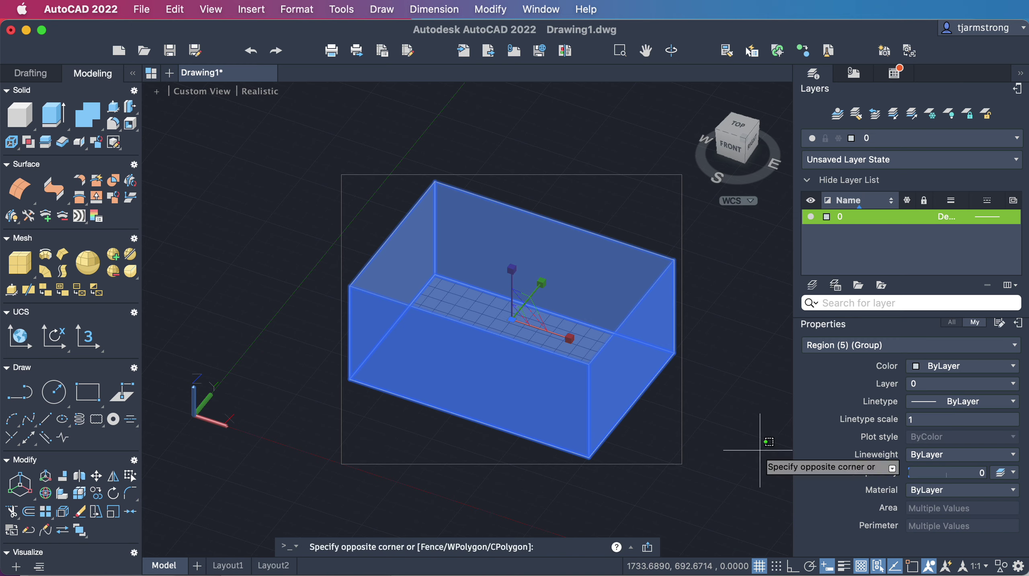
click(760, 451)
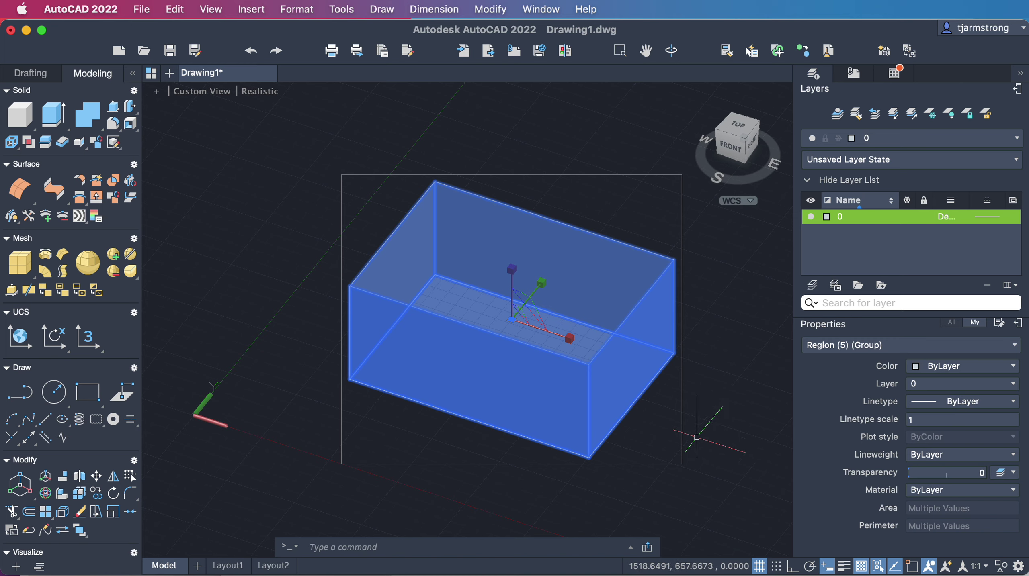
click(751, 491)
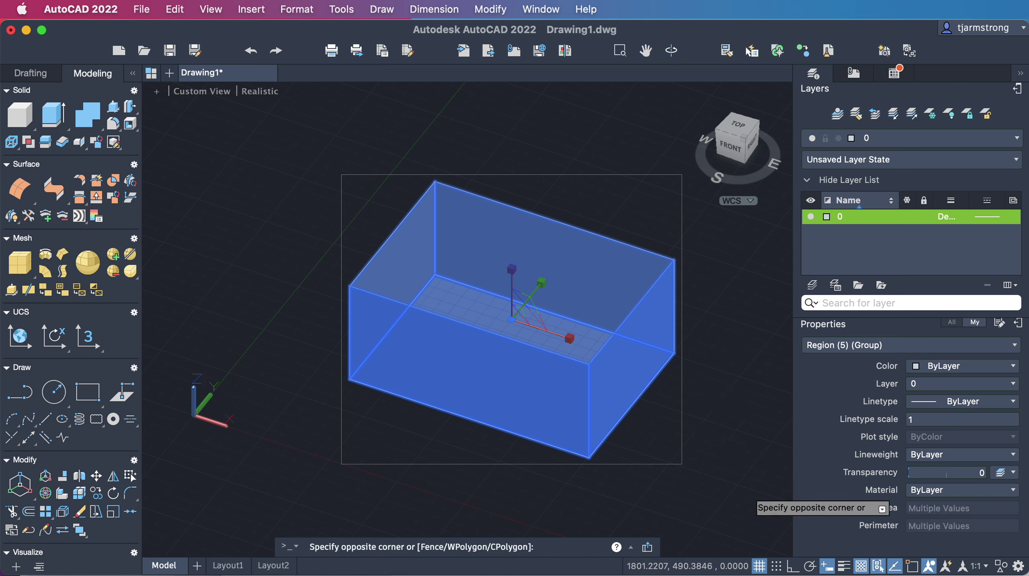
click(717, 484)
key(Delete)
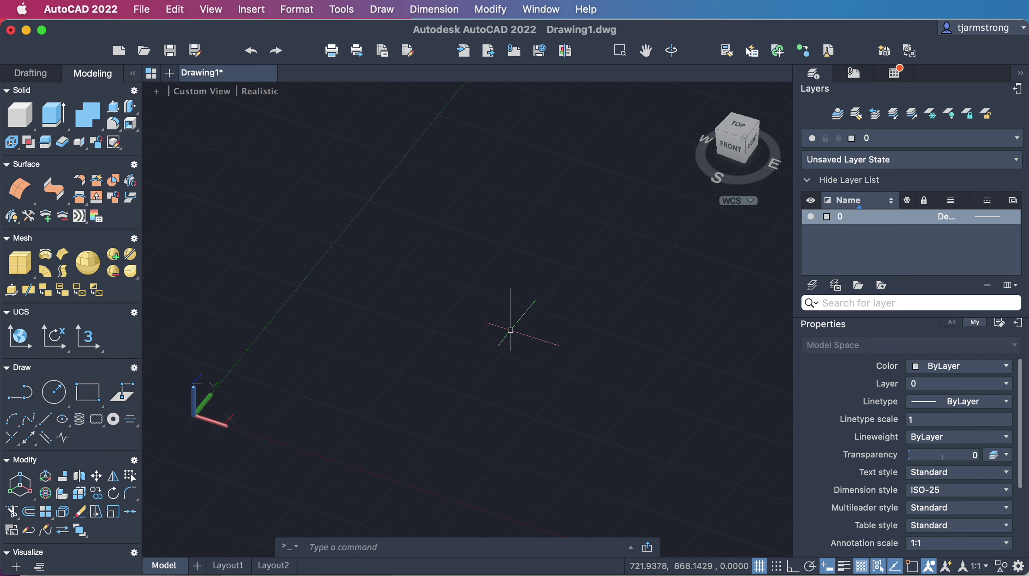
Step: Draw a freehand rectangle on the ground plane in the middle of the drawing area
text(rect)
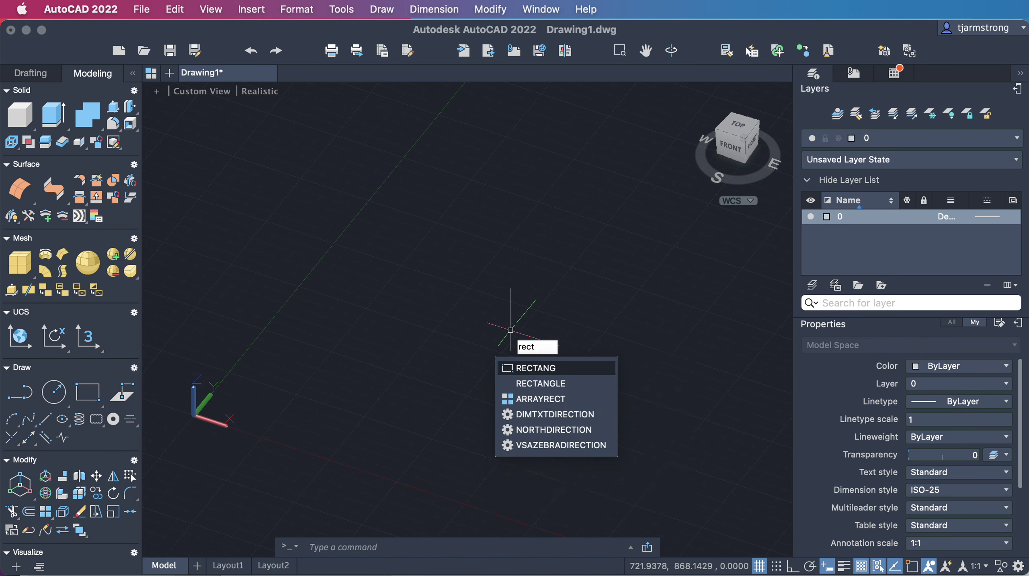
key(Return)
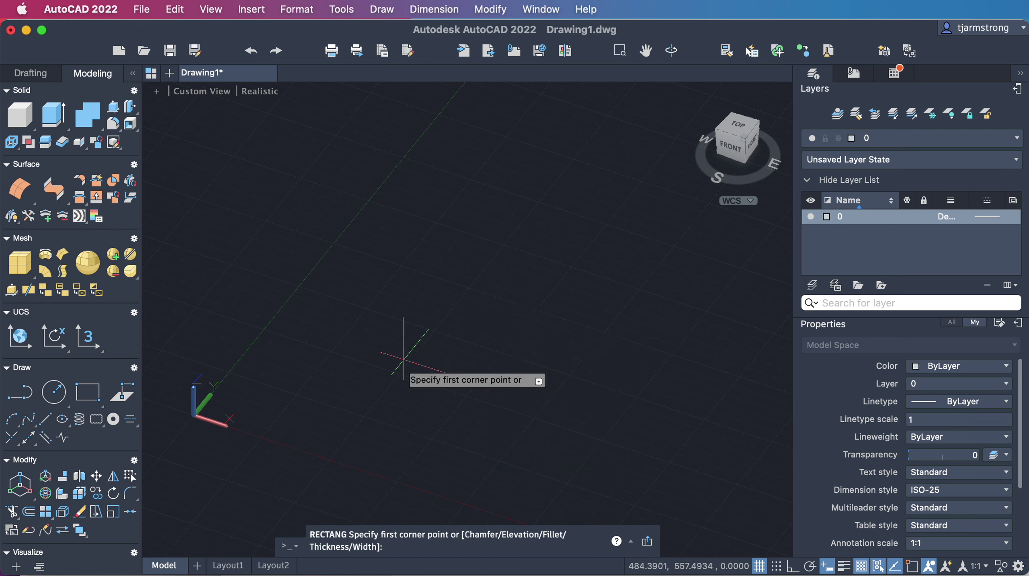
click(361, 369)
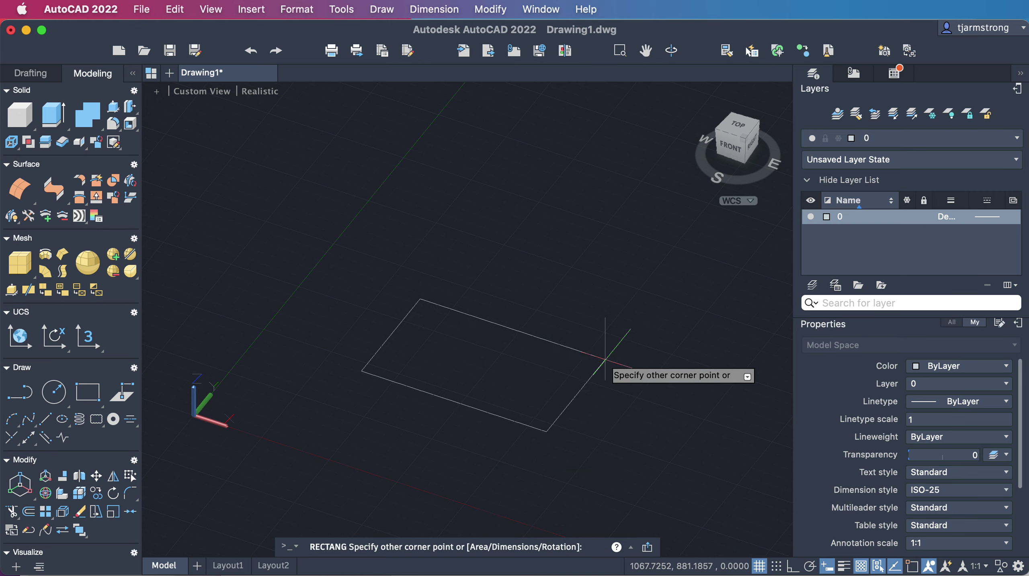
click(633, 344)
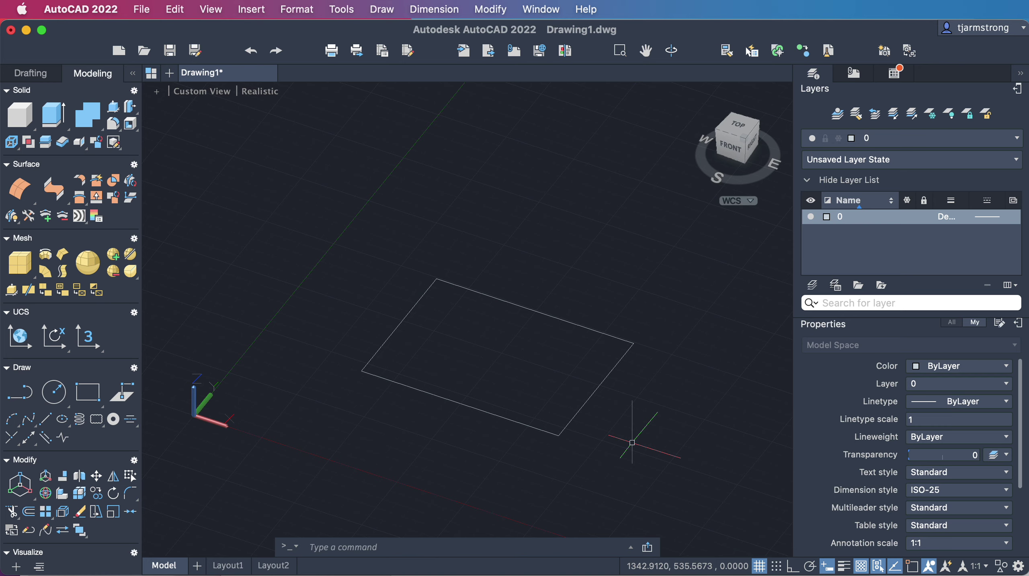
Step: Extrude the rectangle upward about 385 units with the closed profiles creation mode set to Surface
text(ext)
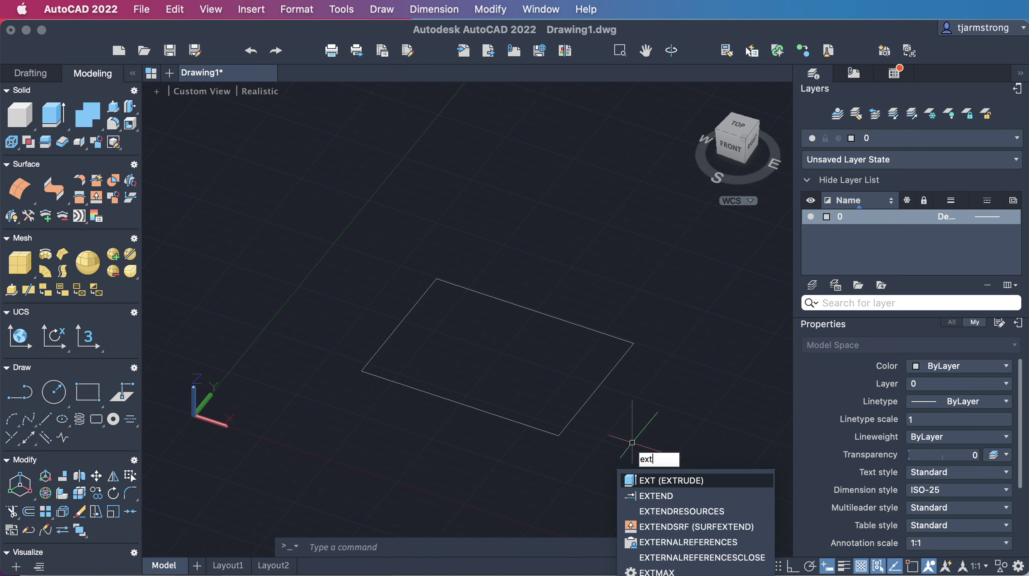
text(rude)
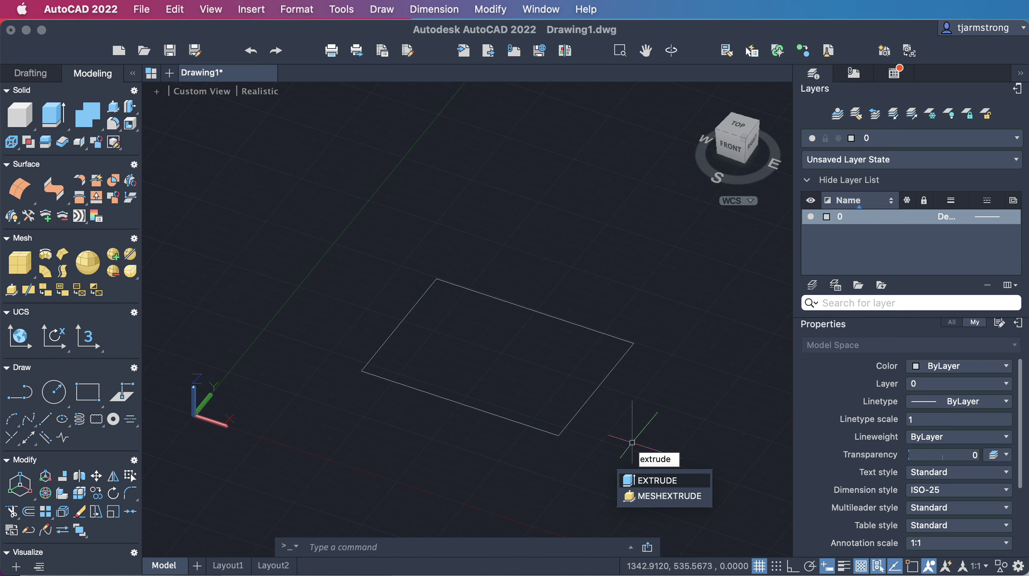
key(Return)
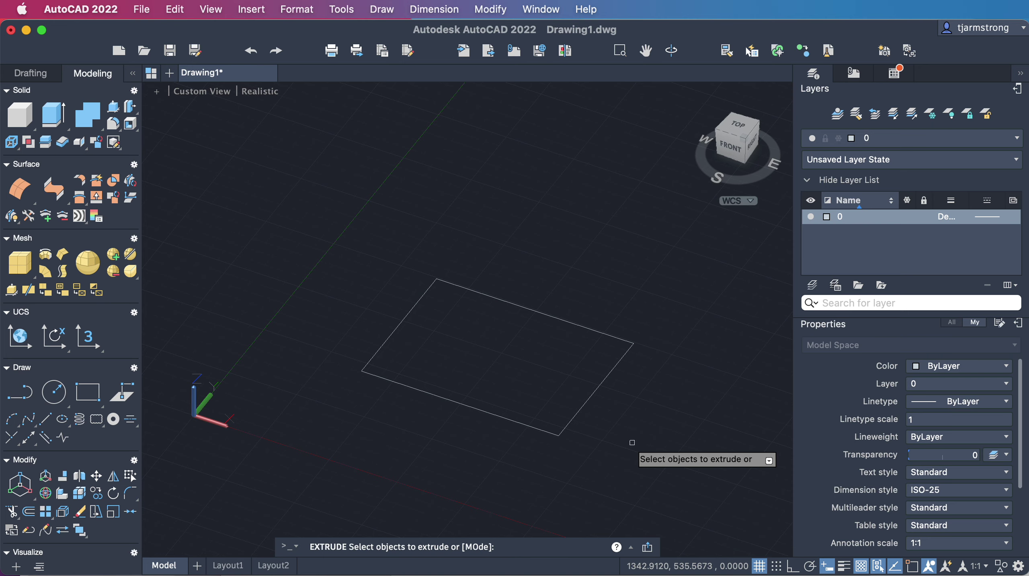
text(mov)
key(BackSpace)
text(de)
key(Return)
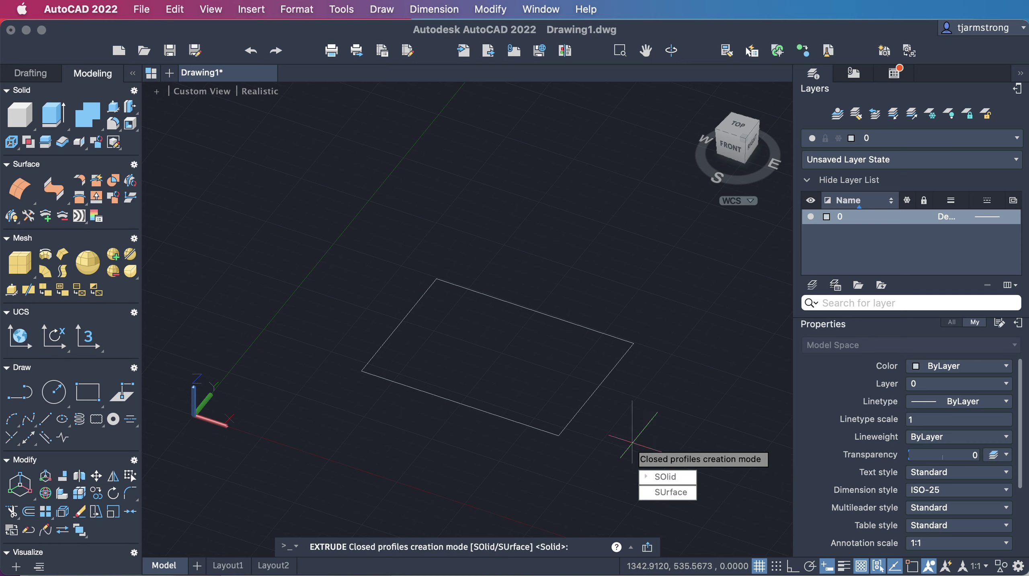
text(sir)
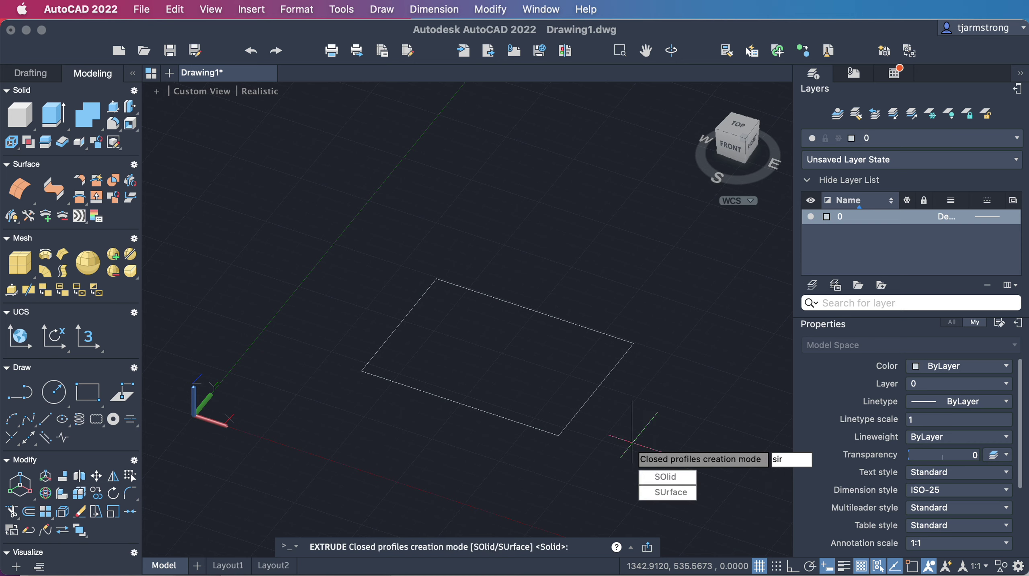
key(BackSpace)
key(BackSpace)
text(urface)
key(Return)
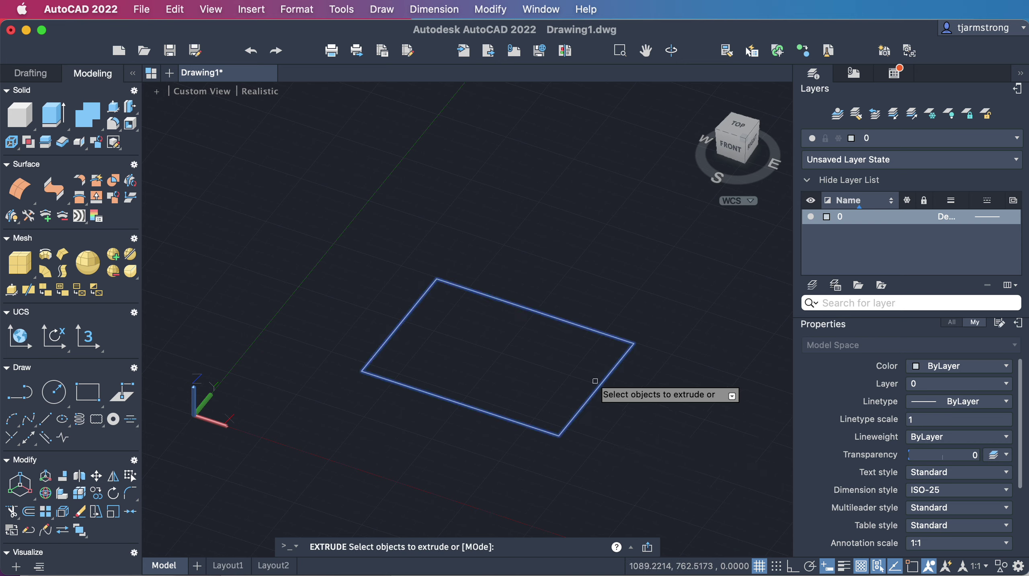
click(591, 339)
key(Return)
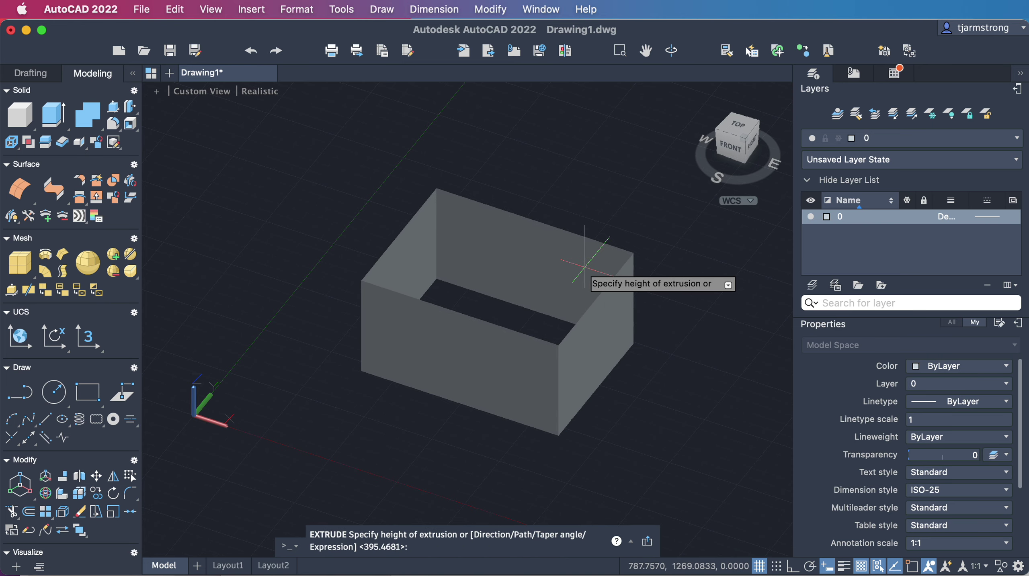
click(585, 267)
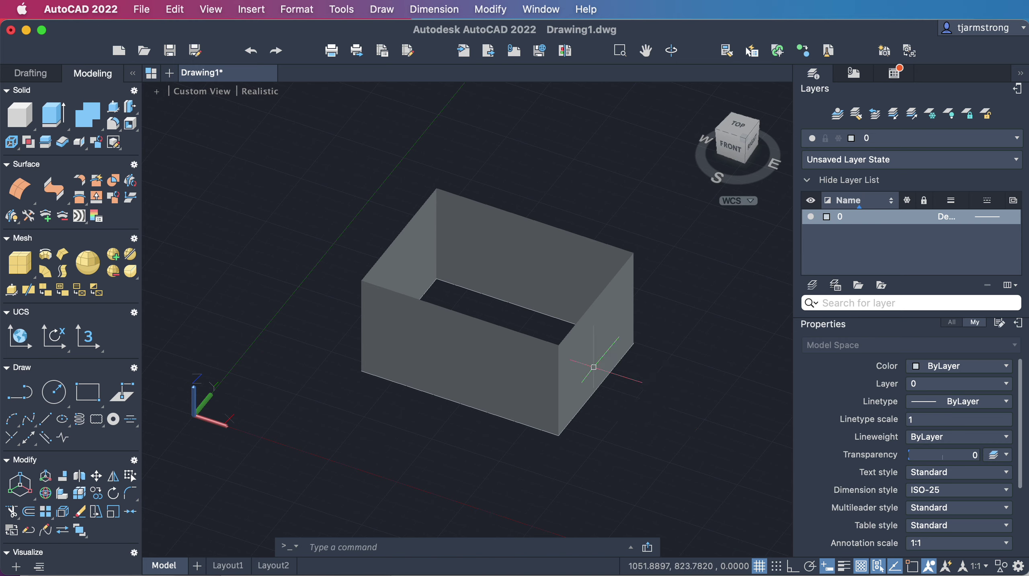
Step: Select the extruded walls and base rectangle together and stretch their east side outward along the X axis with Ortho on
click(603, 348)
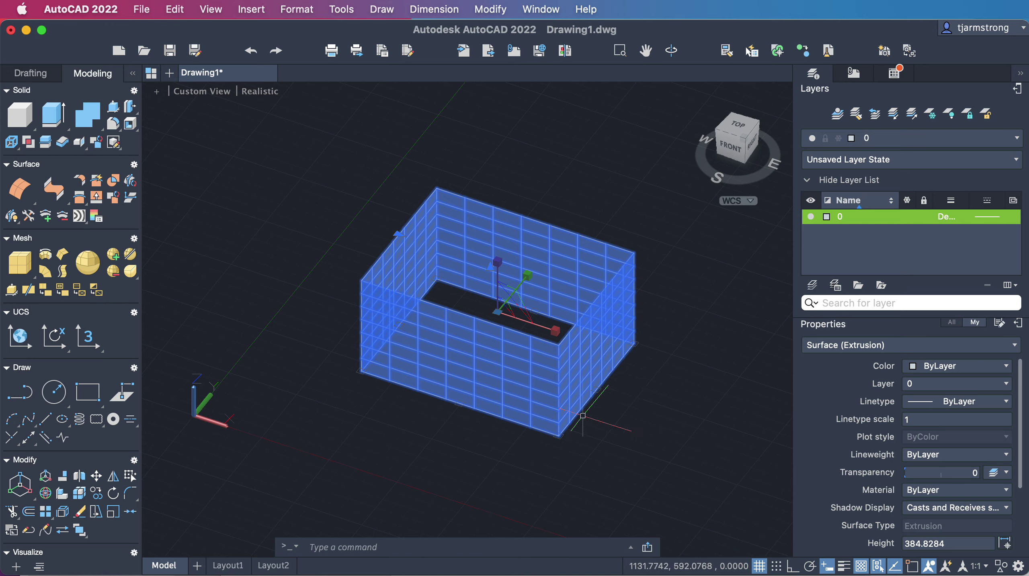
key(Escape)
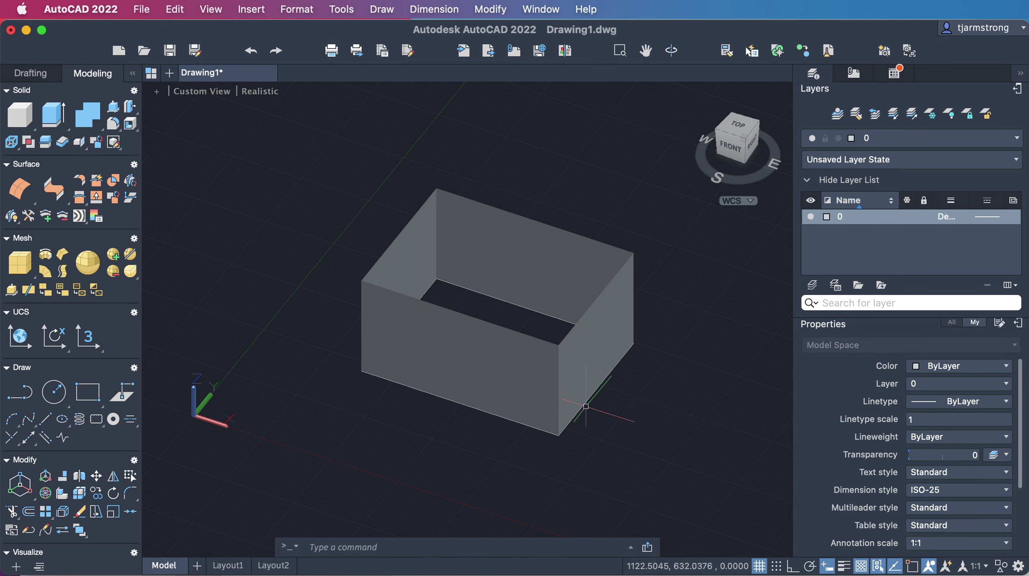
click(586, 403)
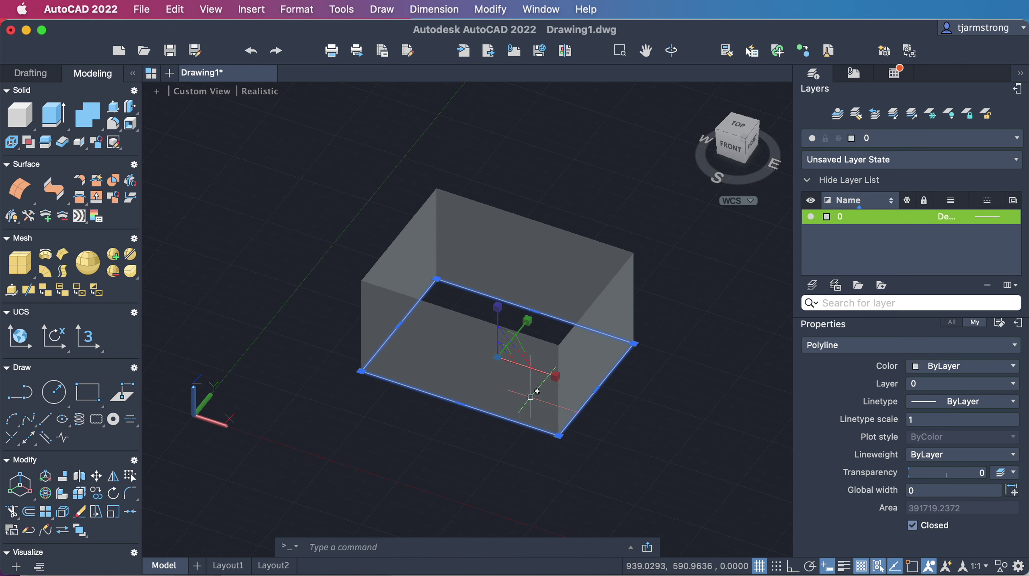
click(609, 302)
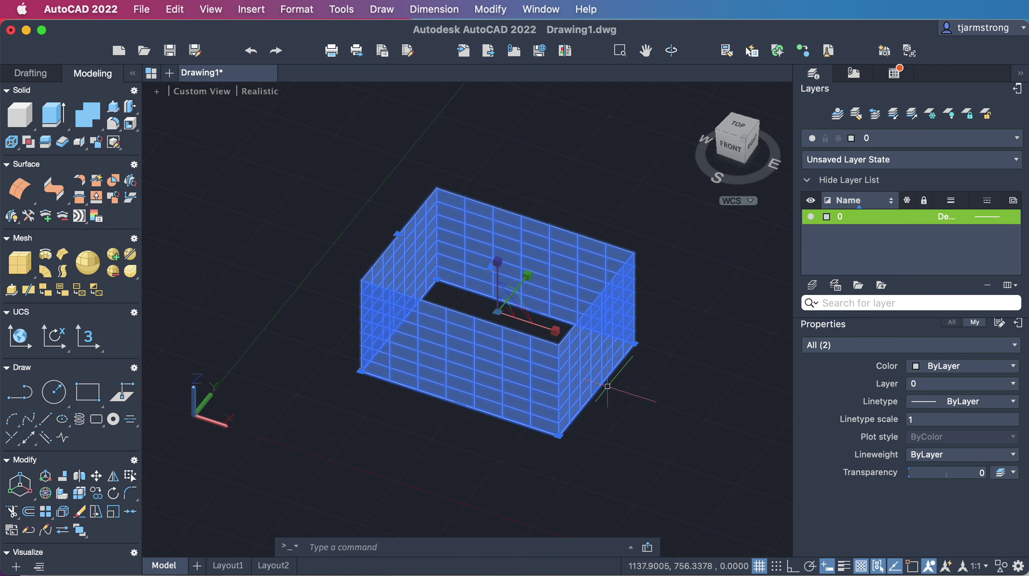
scroll(617, 417, up, 2)
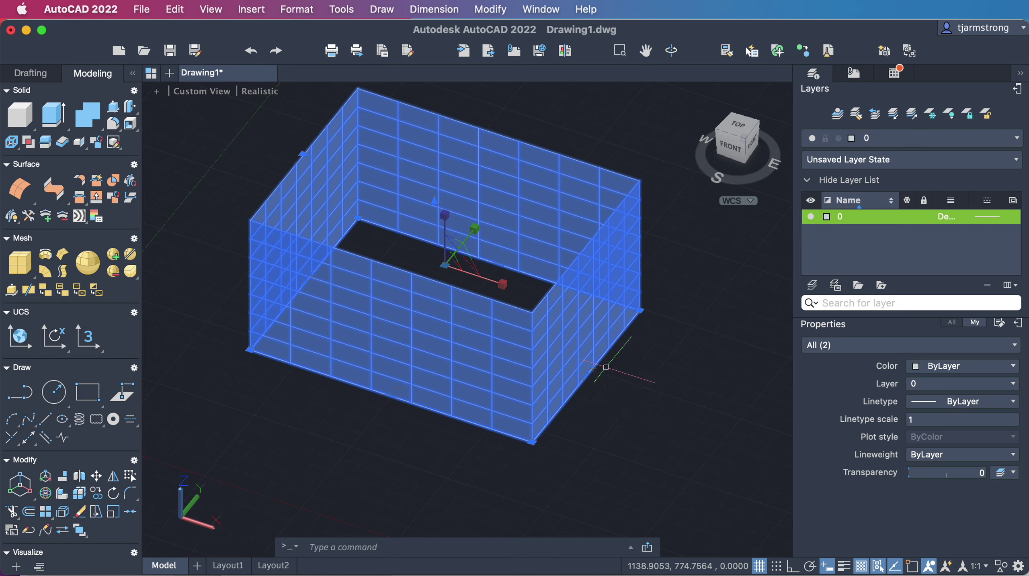
click(585, 376)
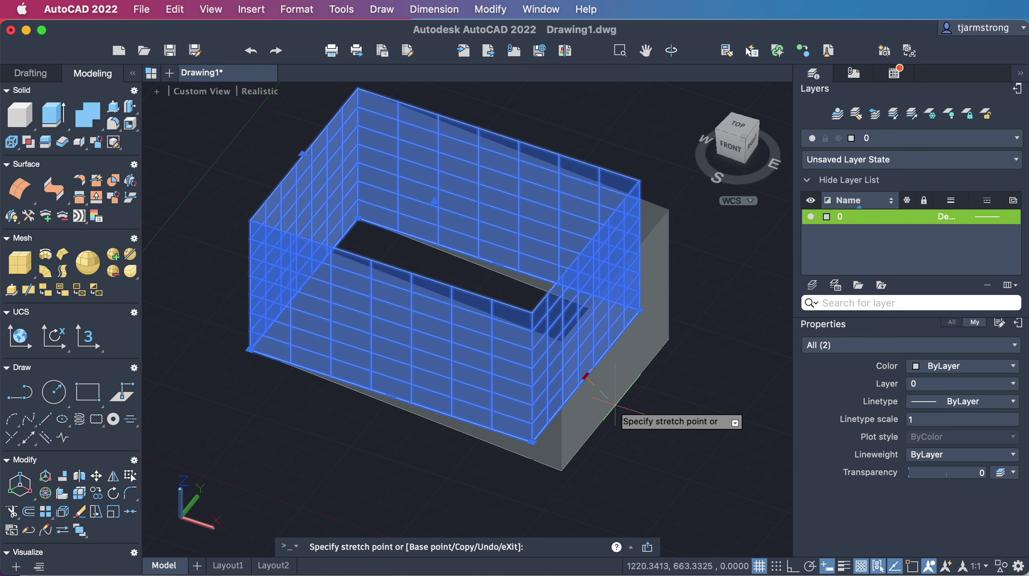
key(F8)
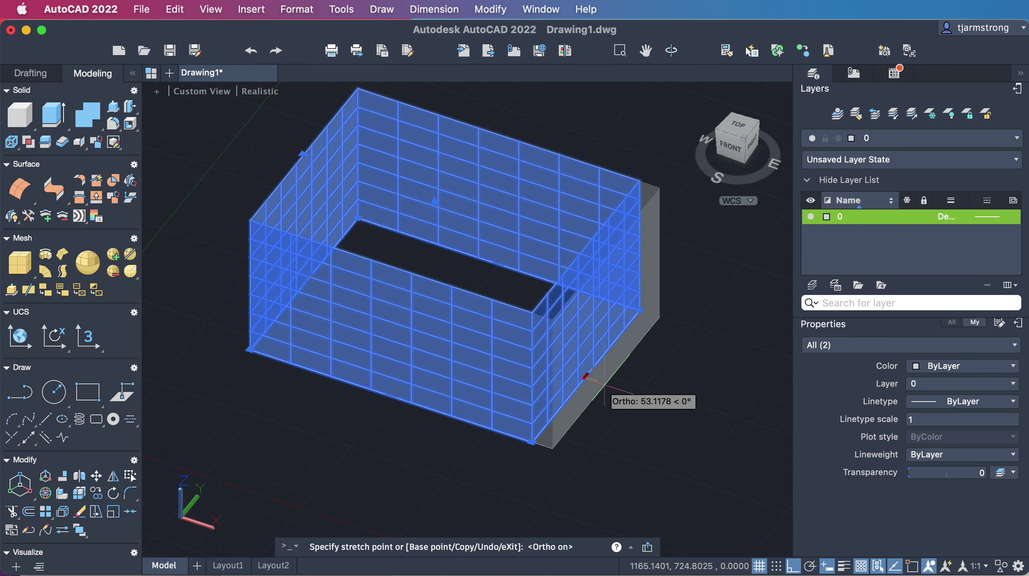
click(586, 403)
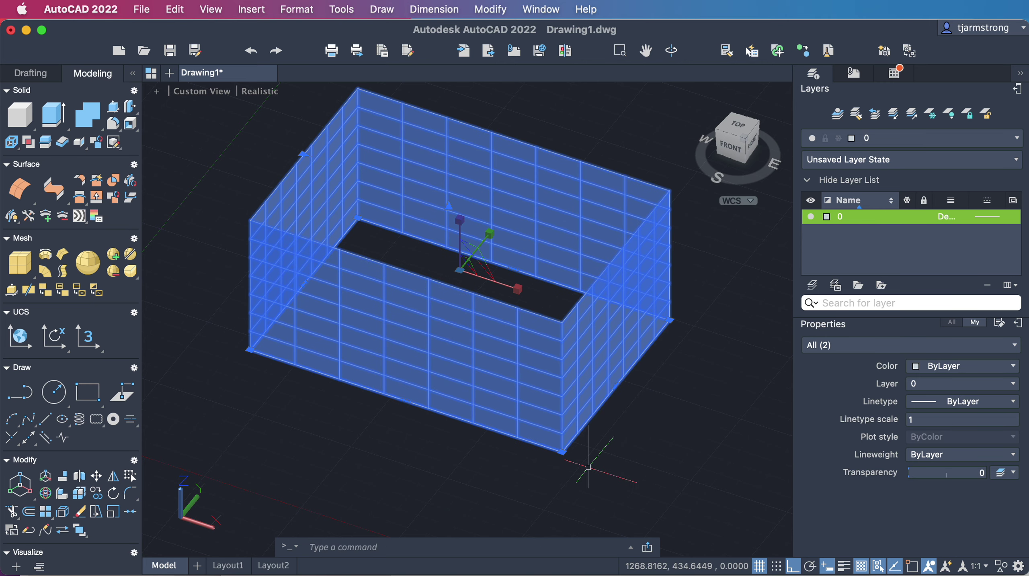
key(Escape)
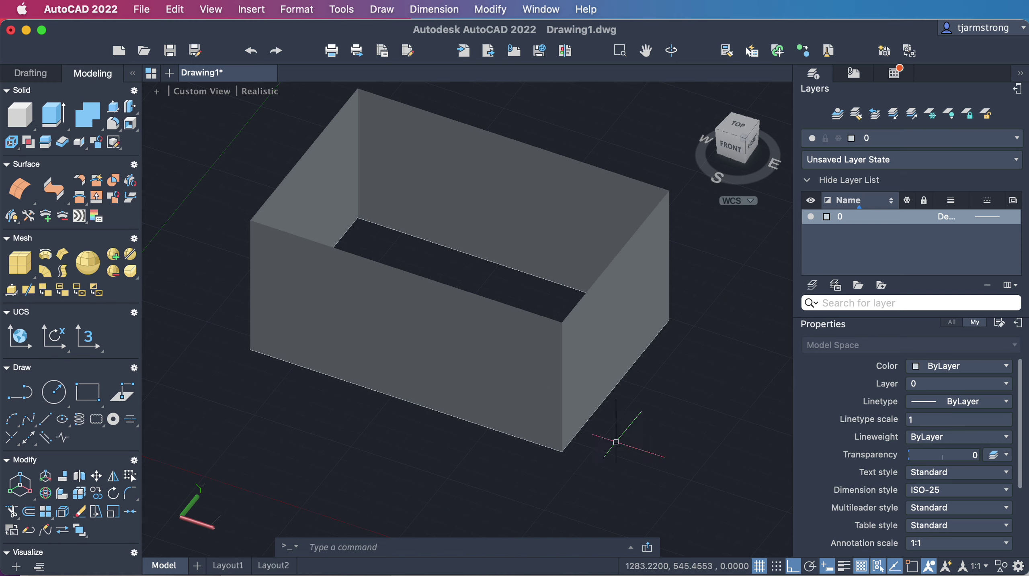
Step: Convert the base rectangle into a surface with CONVTOSURFACE to close the bottom of the box
text(co)
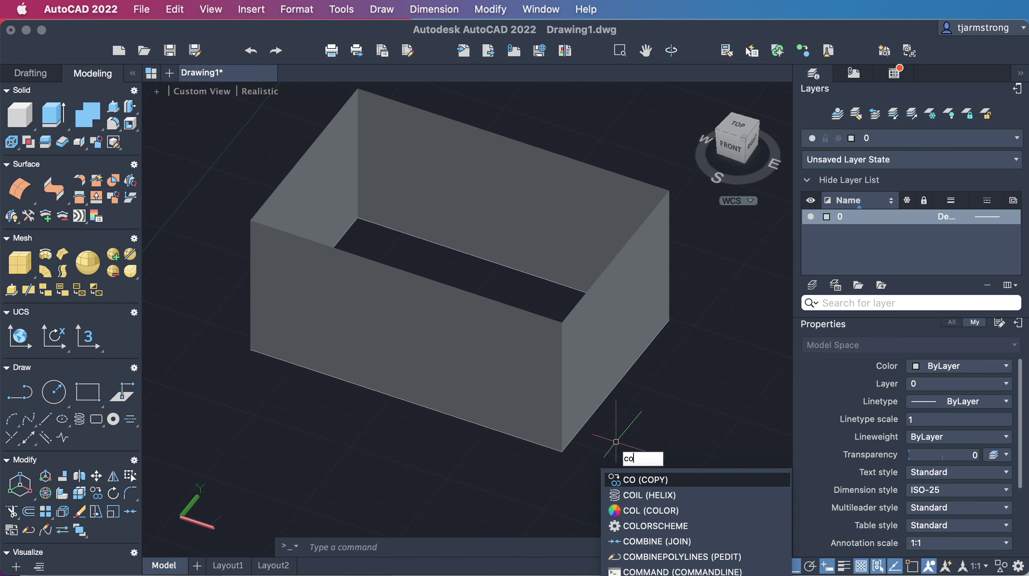
text(nv)
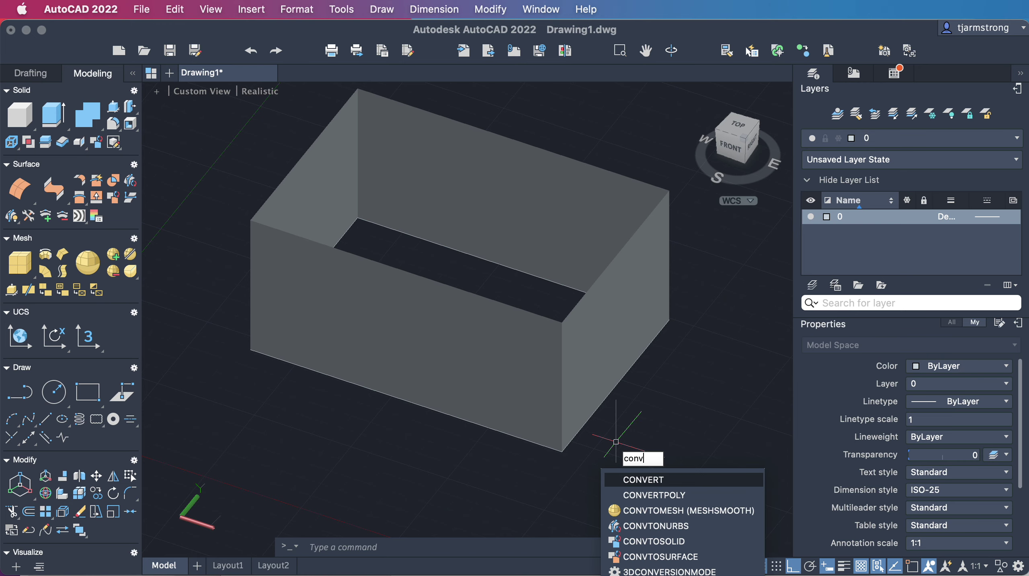
text(tosu)
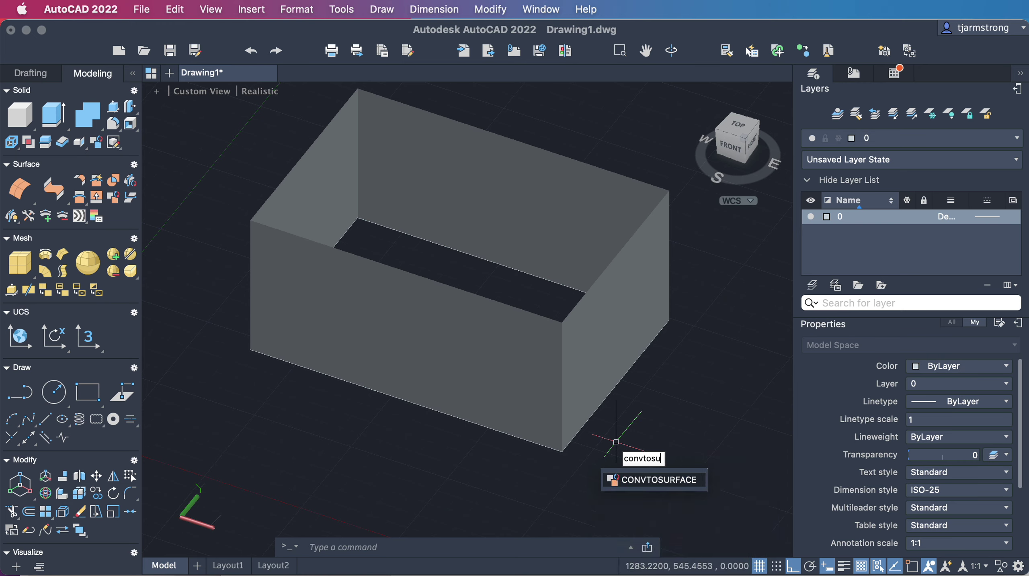
text(frace)
key(Return)
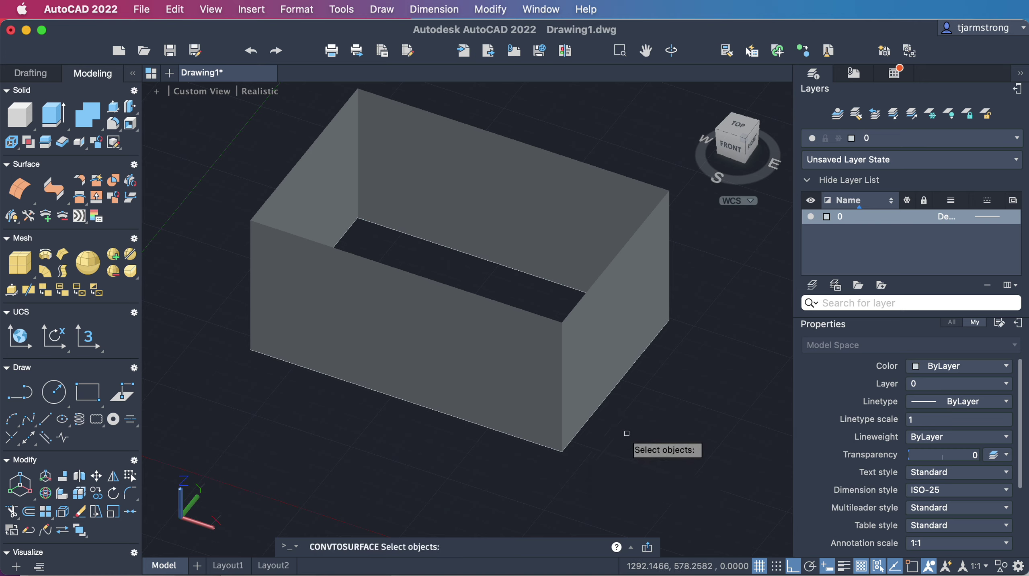
click(609, 392)
key(Return)
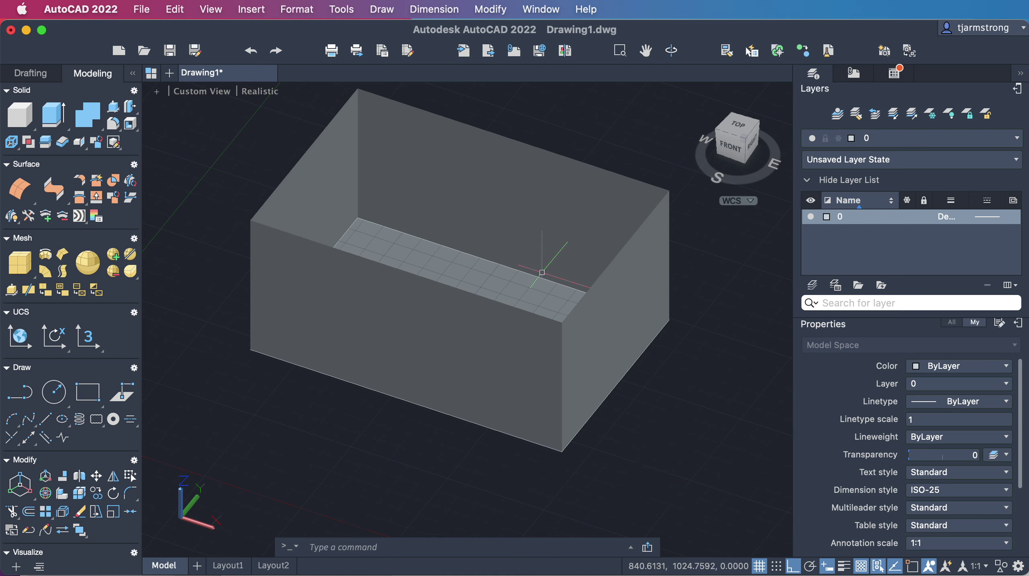
Step: Group the planar bottom surface with the extruded wall surface
mouse_move(513, 285)
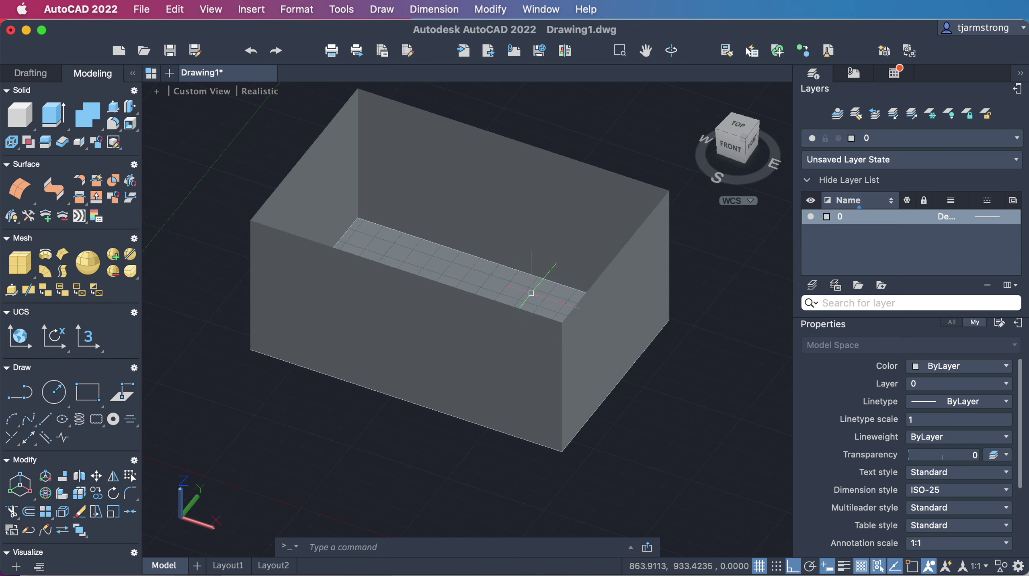
click(531, 293)
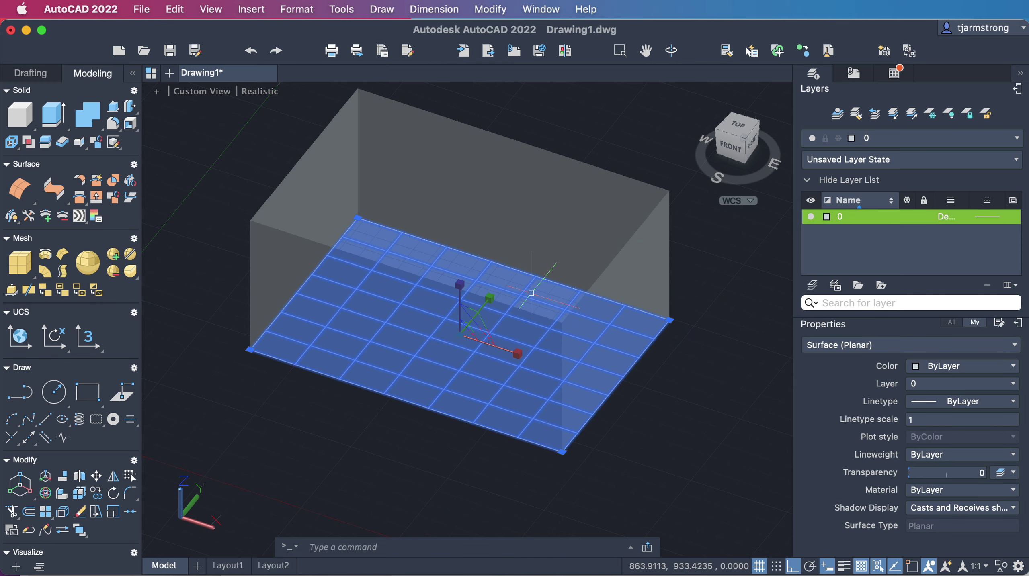
click(641, 267)
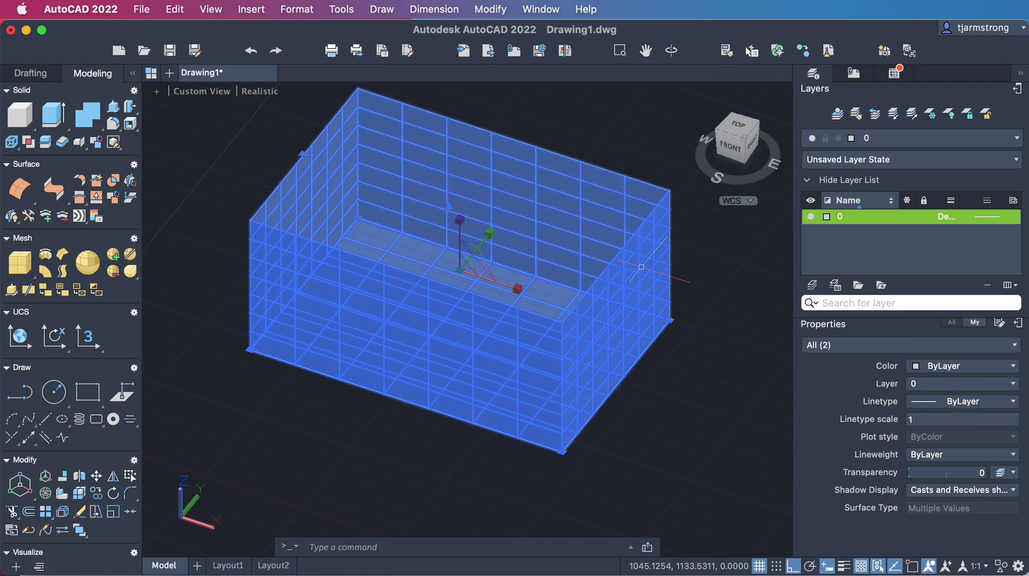
text(group)
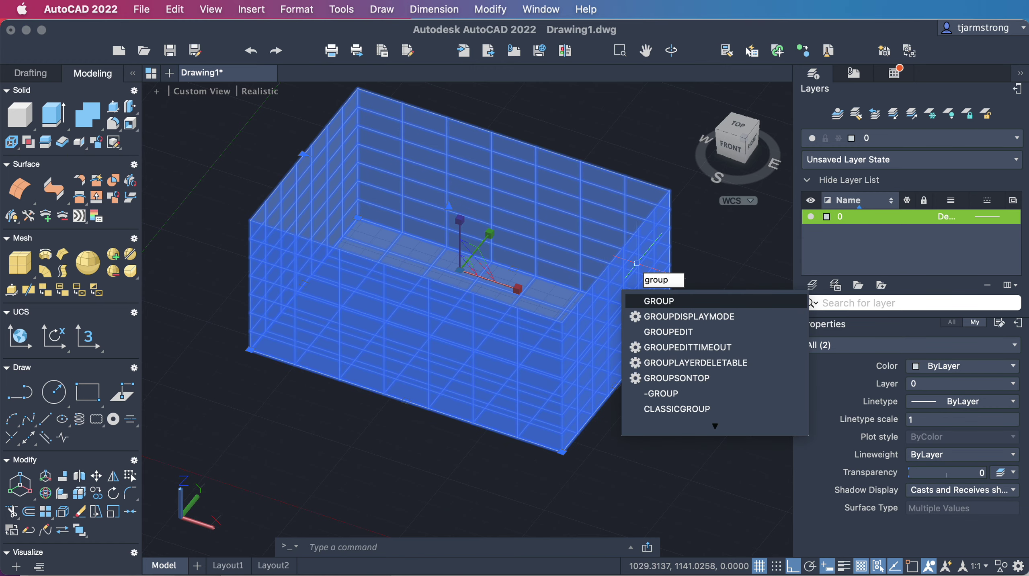
key(Return)
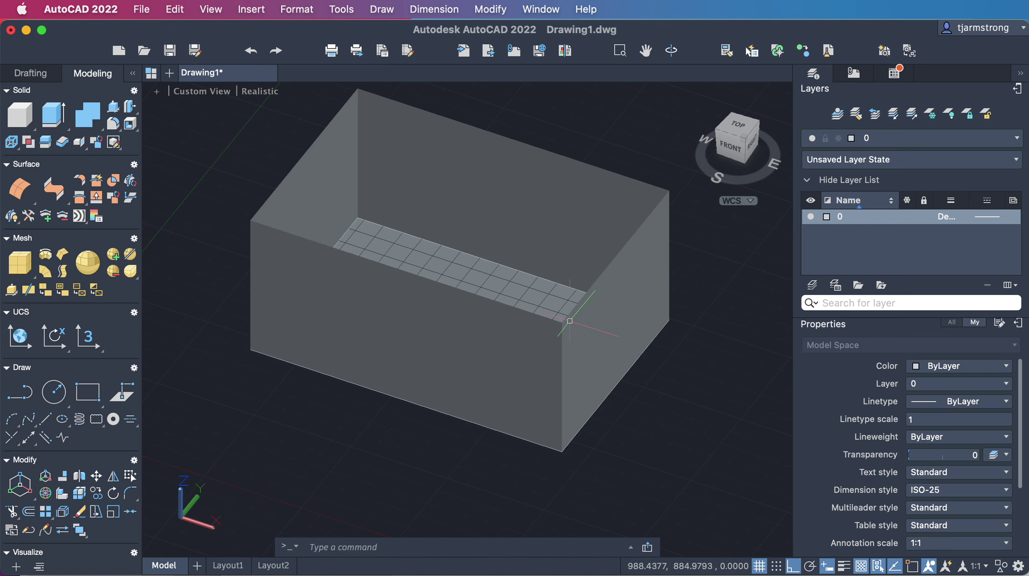
Step: Select the grouped box and create another group from the same objects
click(505, 319)
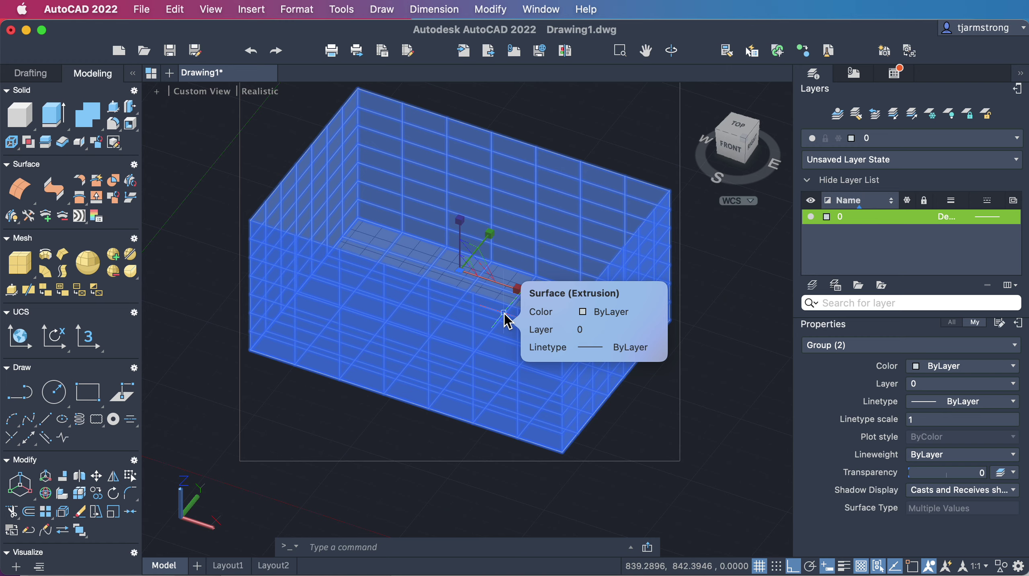
key(Return)
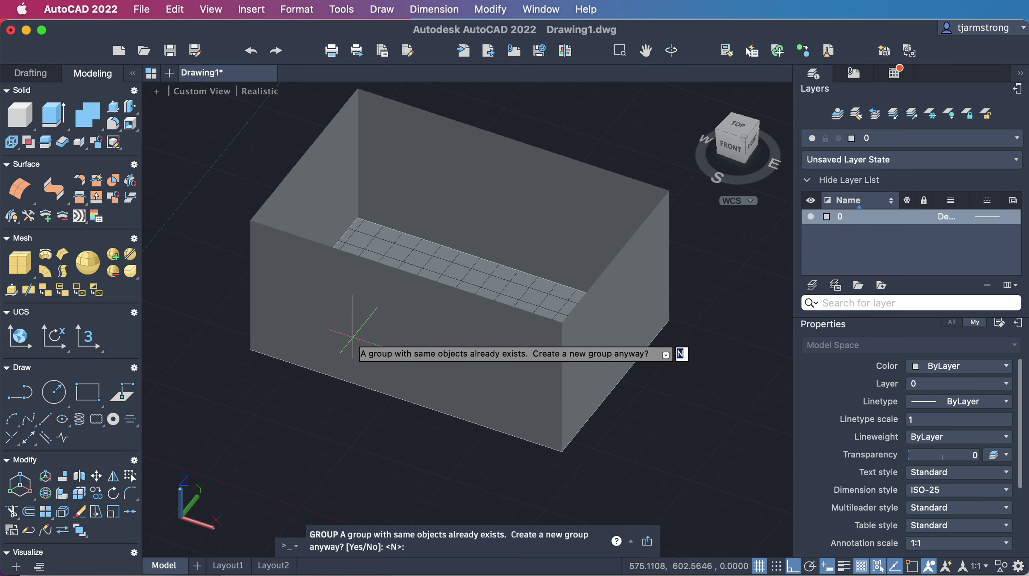
text(y)
key(Return)
Step: Delete the grouped box surfaces and the leftover base rectangle
click(339, 335)
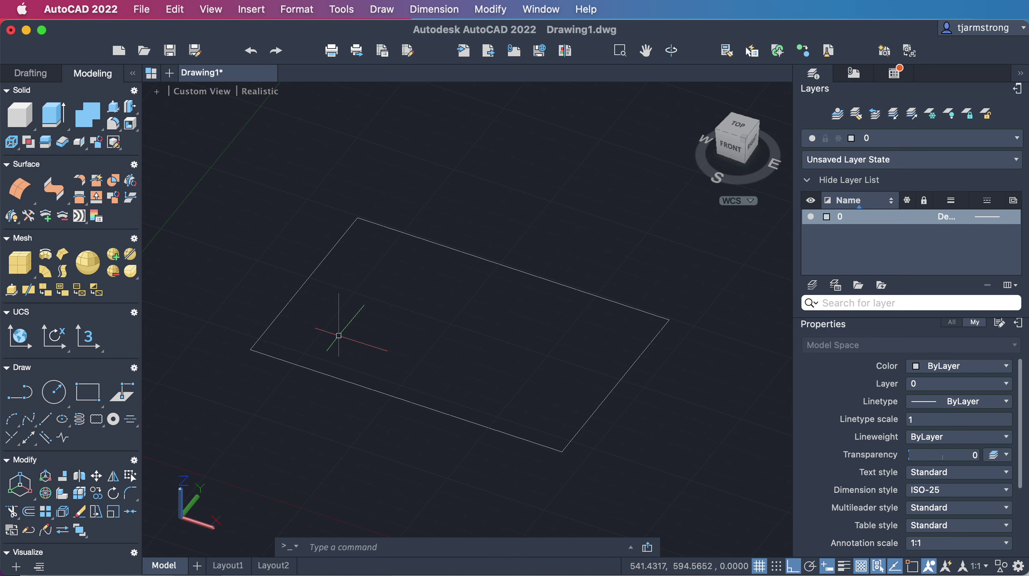
click(288, 302)
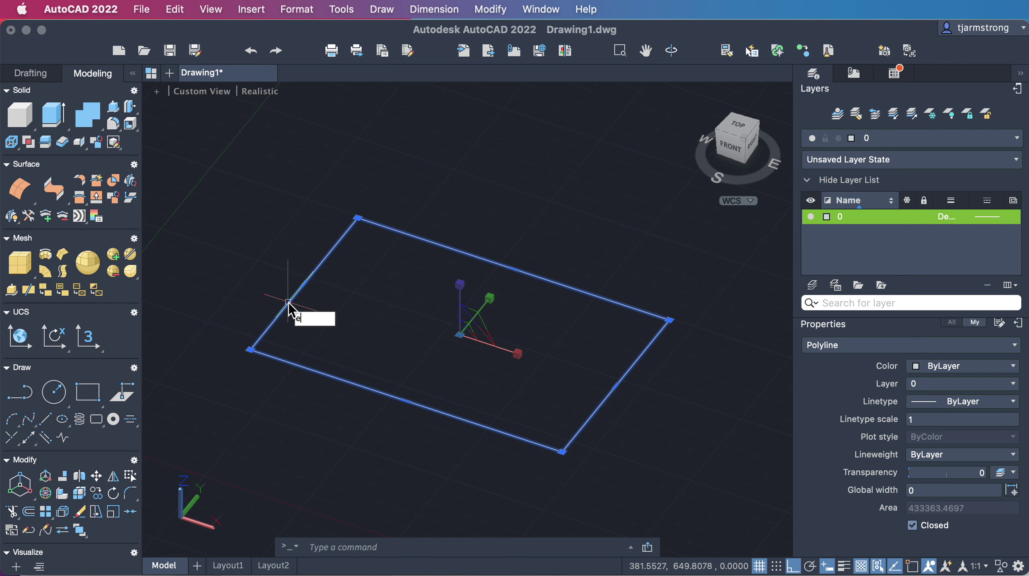
key(Delete)
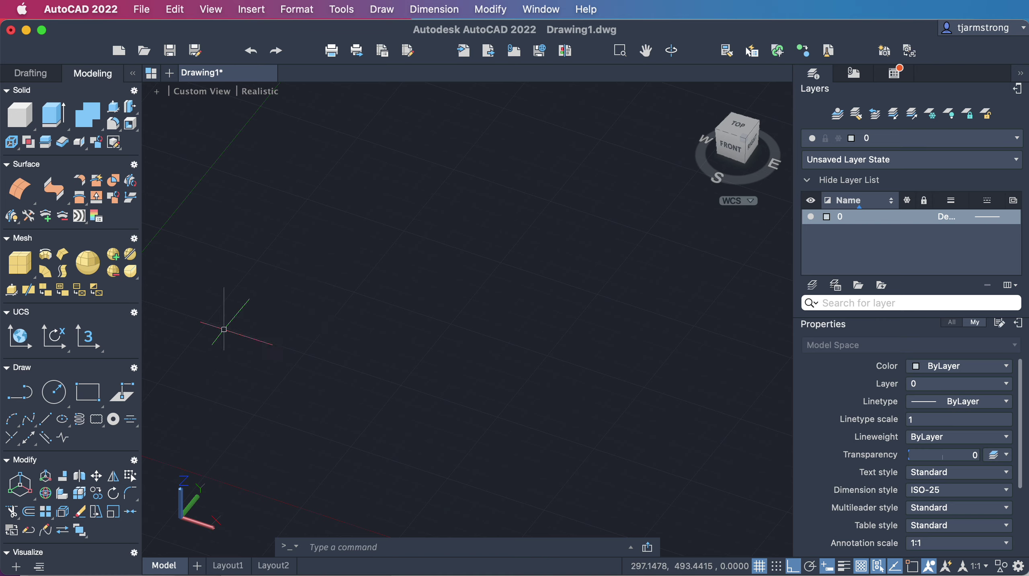
Step: Draw a new freehand rectangle on the ground plane in the empty drawing area
click(93, 394)
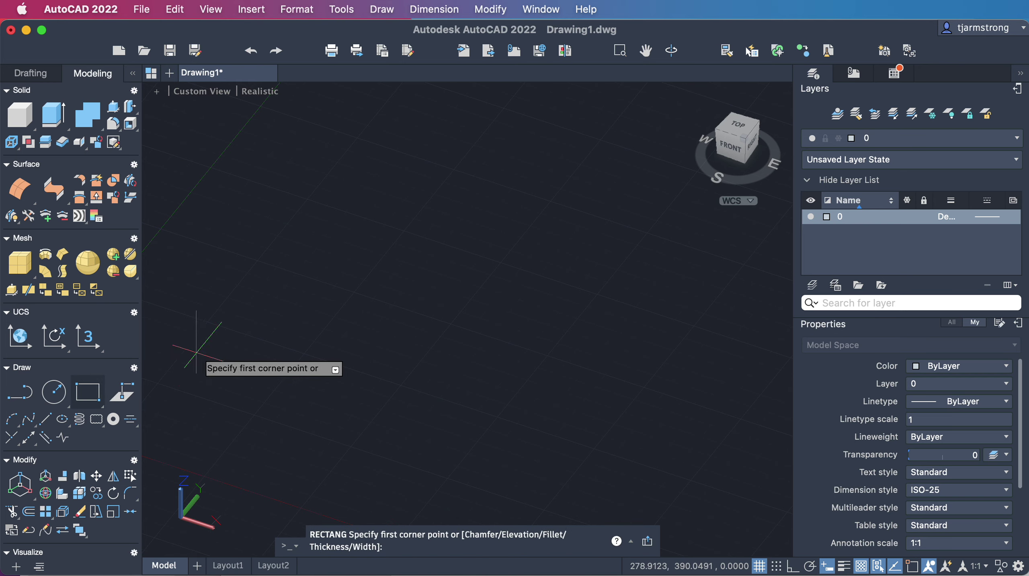
click(228, 347)
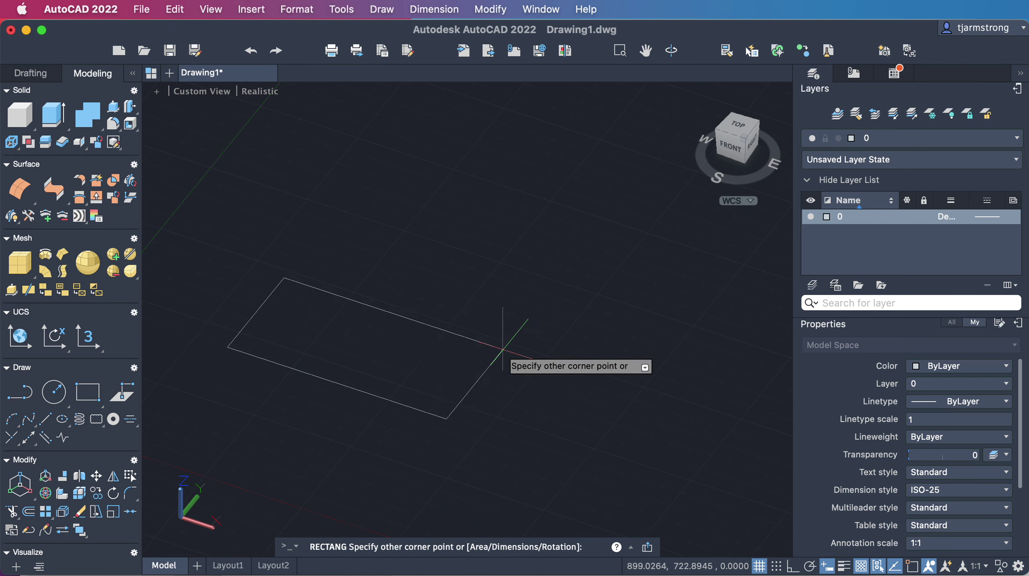
click(538, 328)
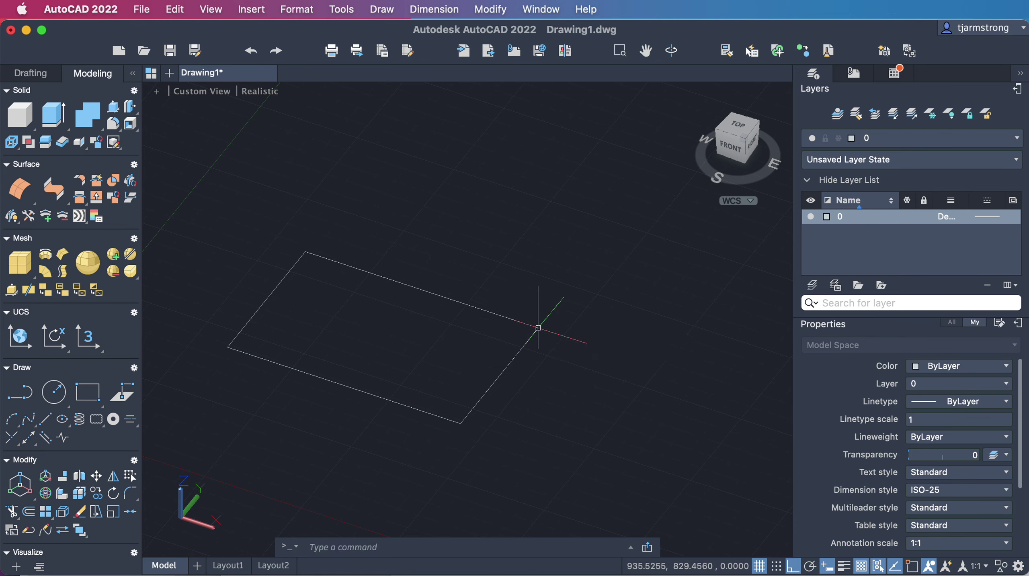
Step: Shorten the freehand rectangle by stretching the midpoint of its short edge near the positive X end inward along the X axis
click(502, 374)
mouse_move(500, 376)
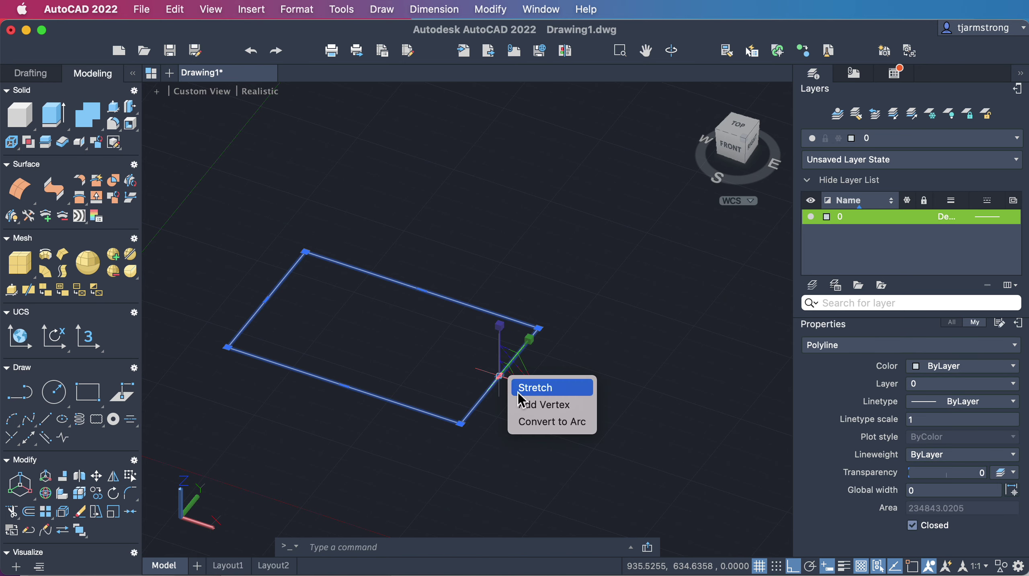
click(500, 376)
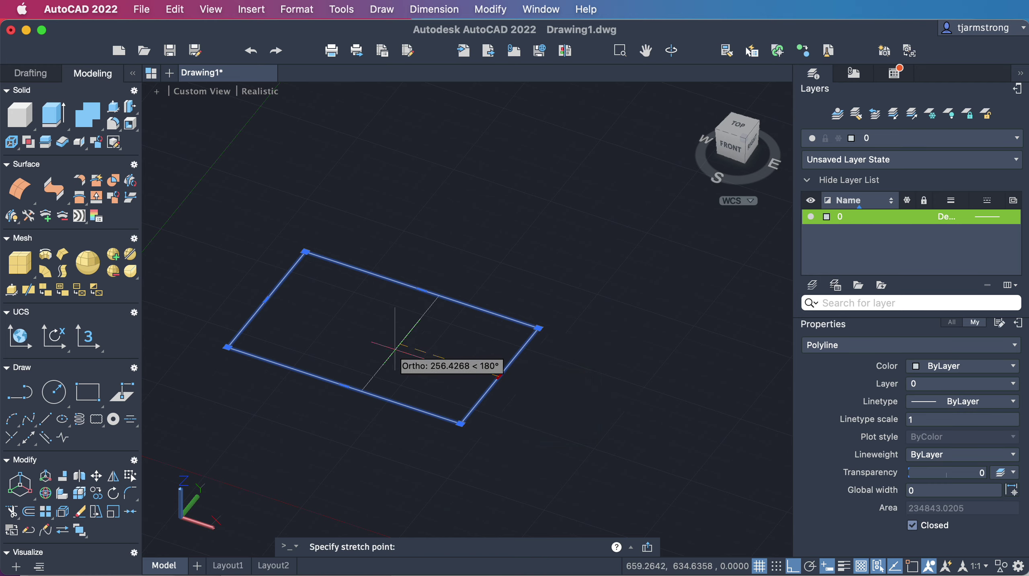
click(475, 373)
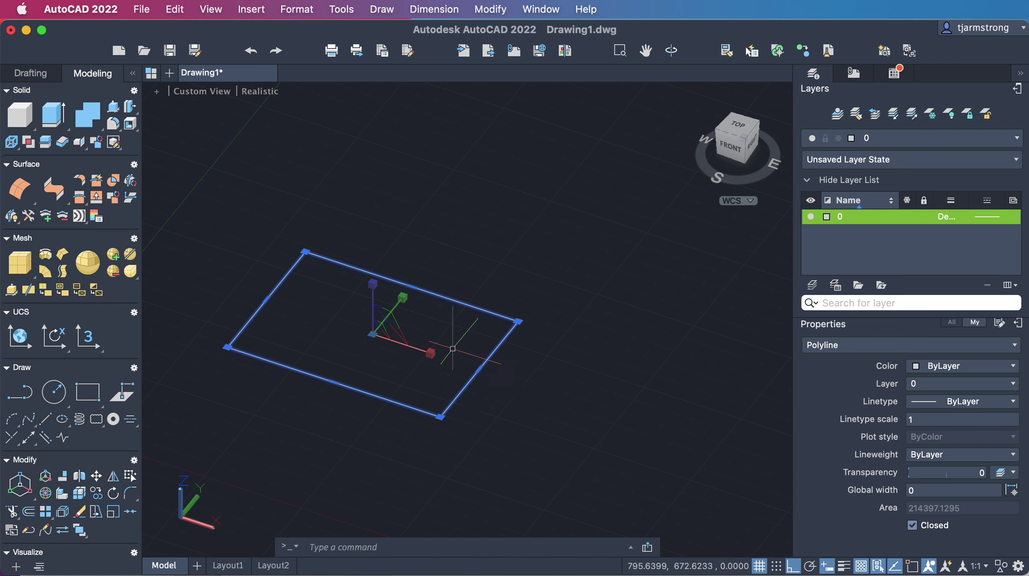
key(Escape)
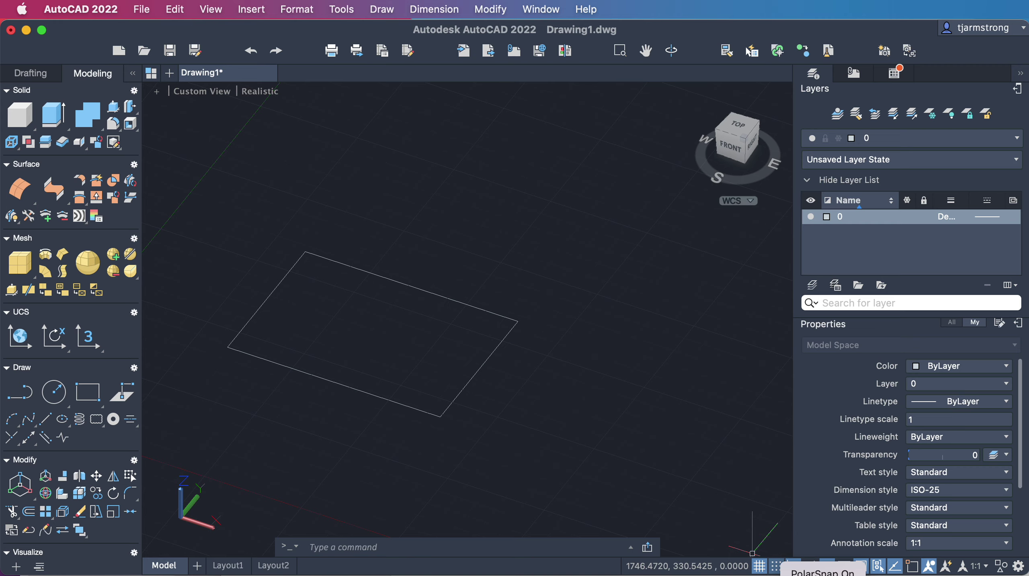
Step: Turn on object snapping in the drafting settings with the Midpoint mode enabled
click(815, 575)
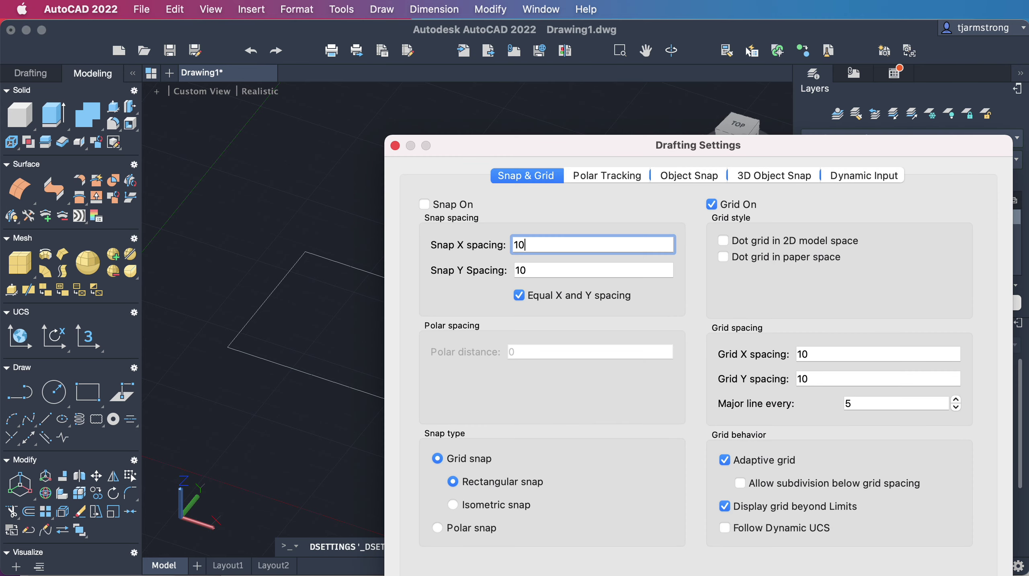
click(695, 177)
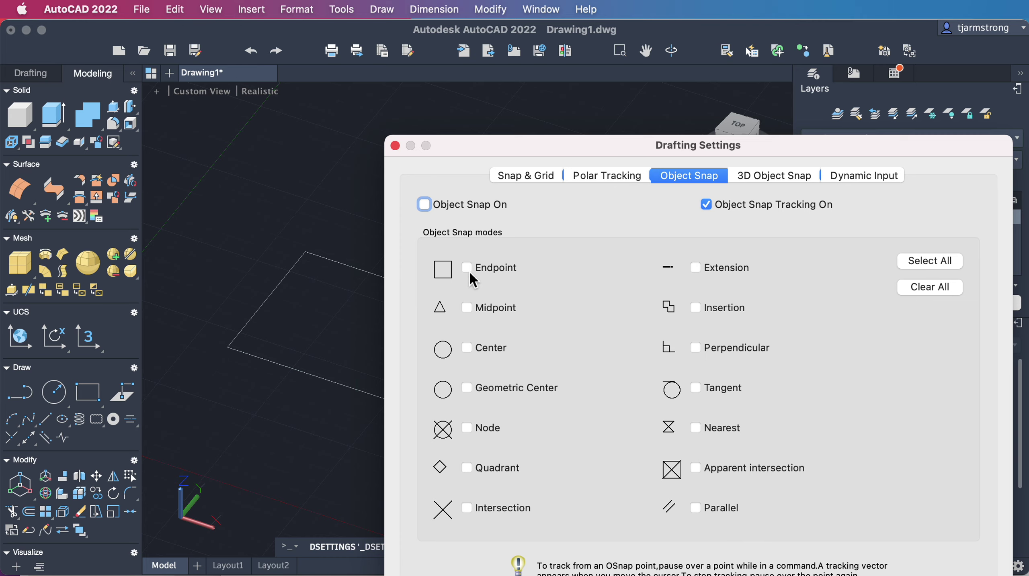
click(466, 308)
key(Return)
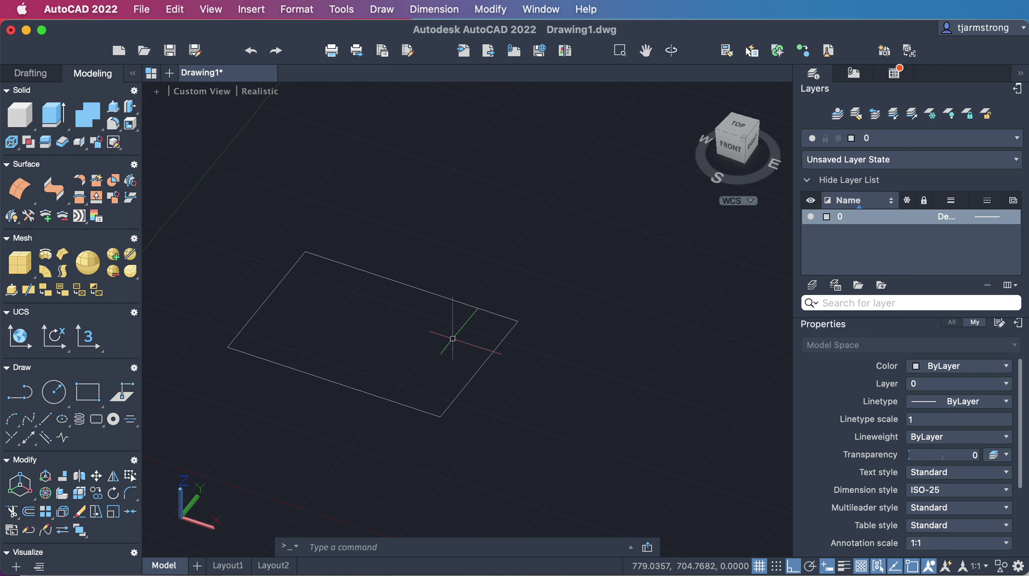
Step: Draw a 3D polyline from the midpoint of the rectangle's rear long edge, about 192 up in Z and about 54 outward along Y
click(123, 393)
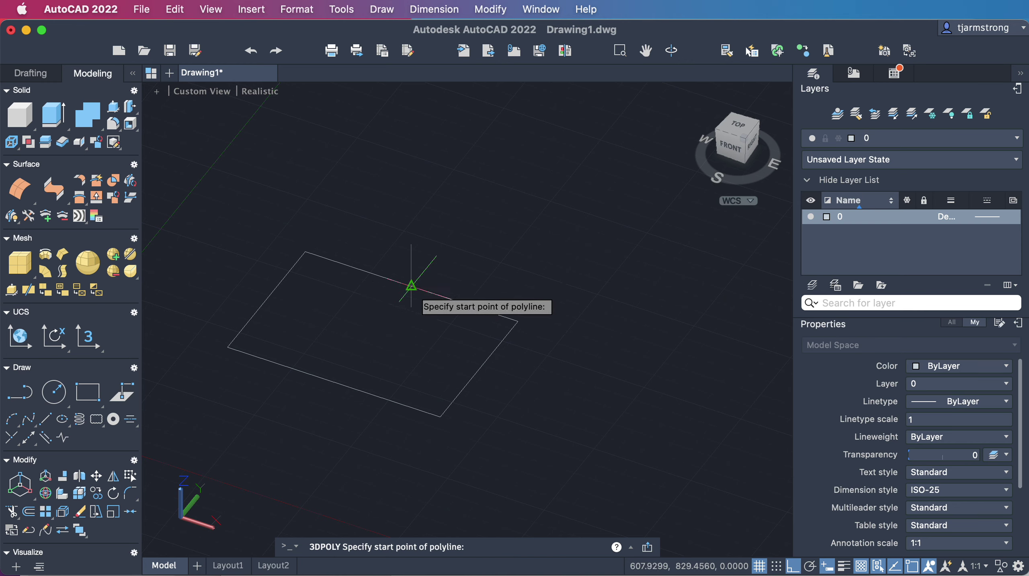
click(411, 286)
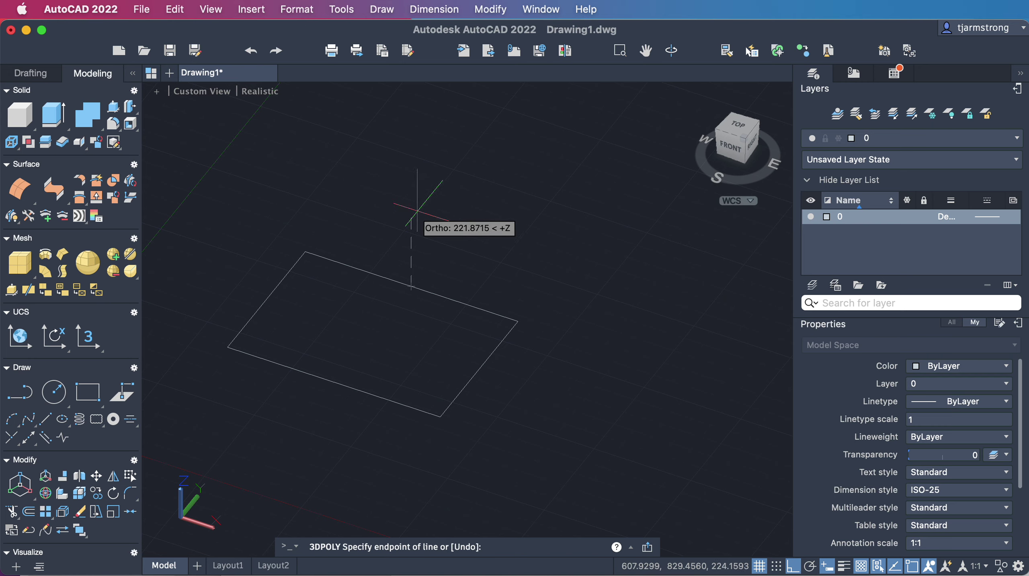
click(411, 221)
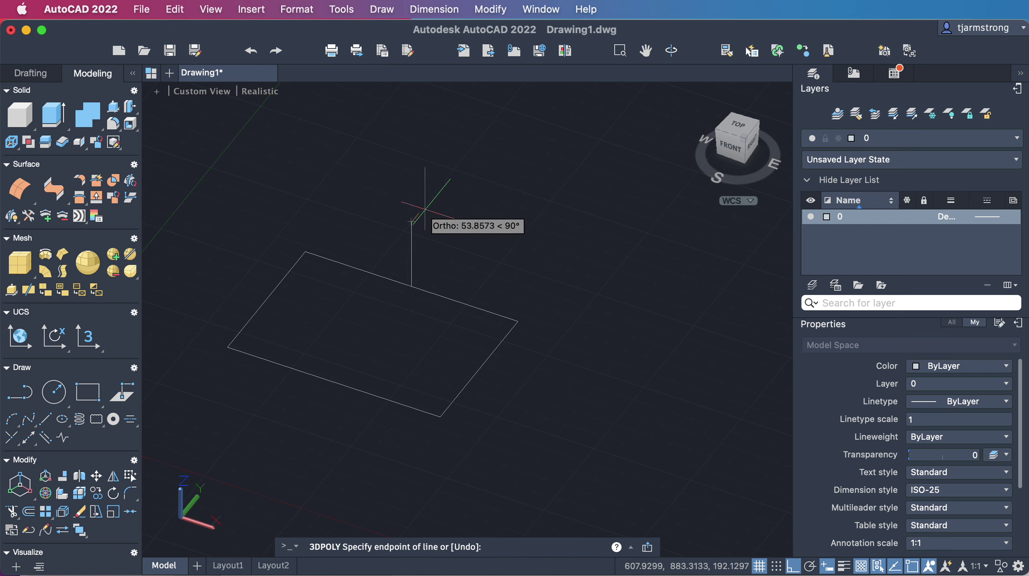
click(424, 210)
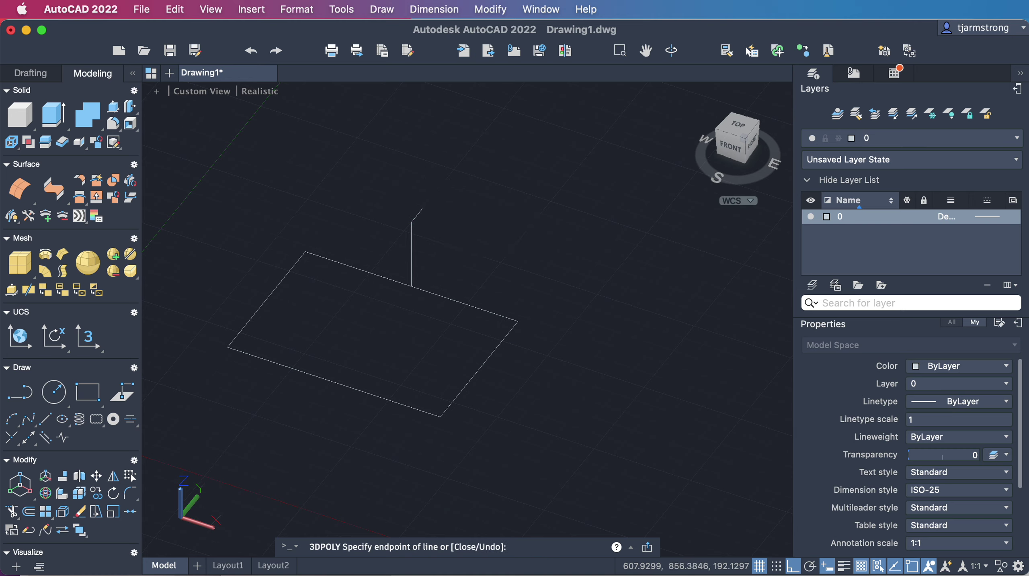
key(Return)
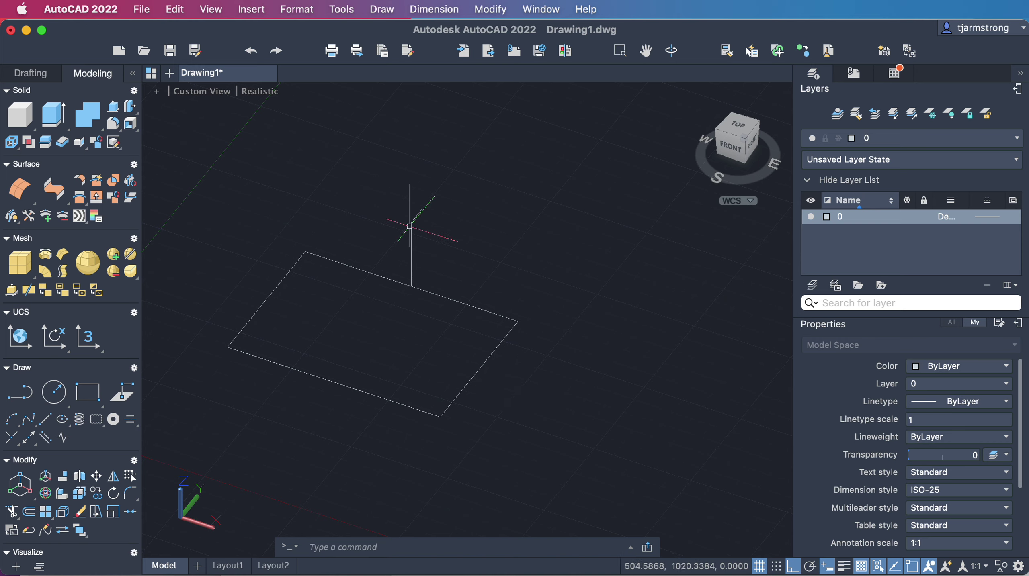
Step: Sweep the 3D polyline profile along the base rectangle to form the box walls with an outward rim
mouse_move(411, 227)
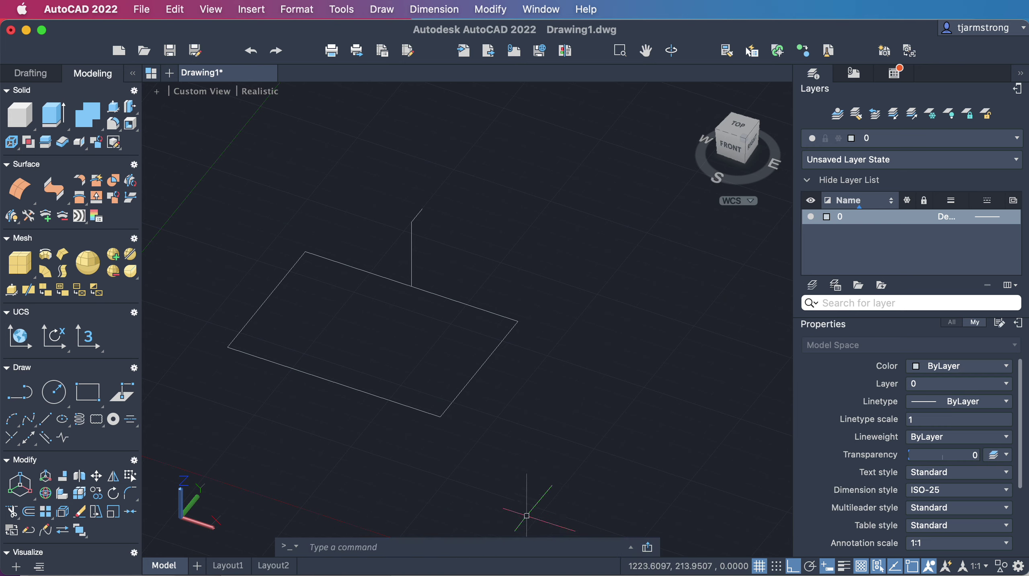
text(sweep)
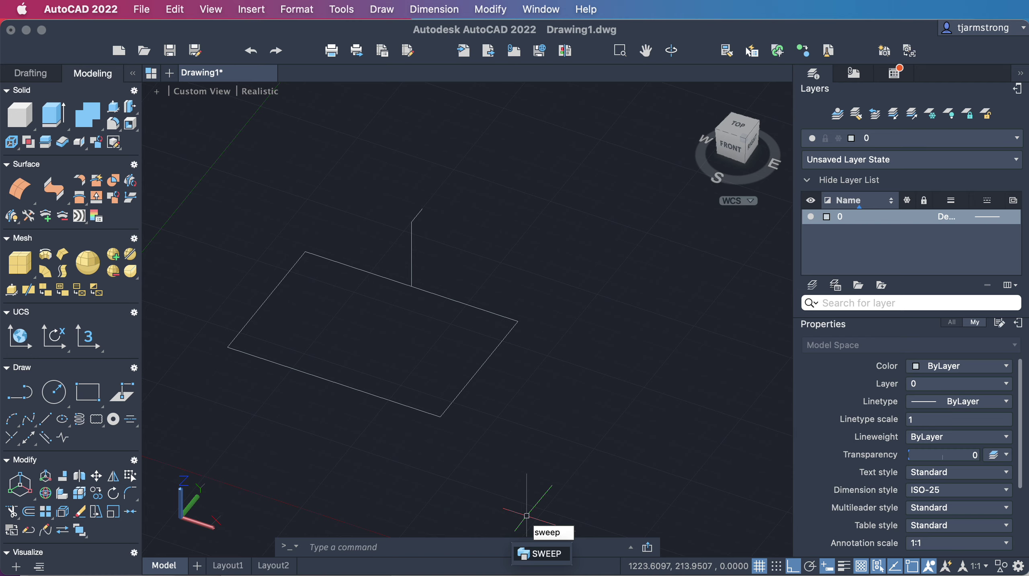
key(Return)
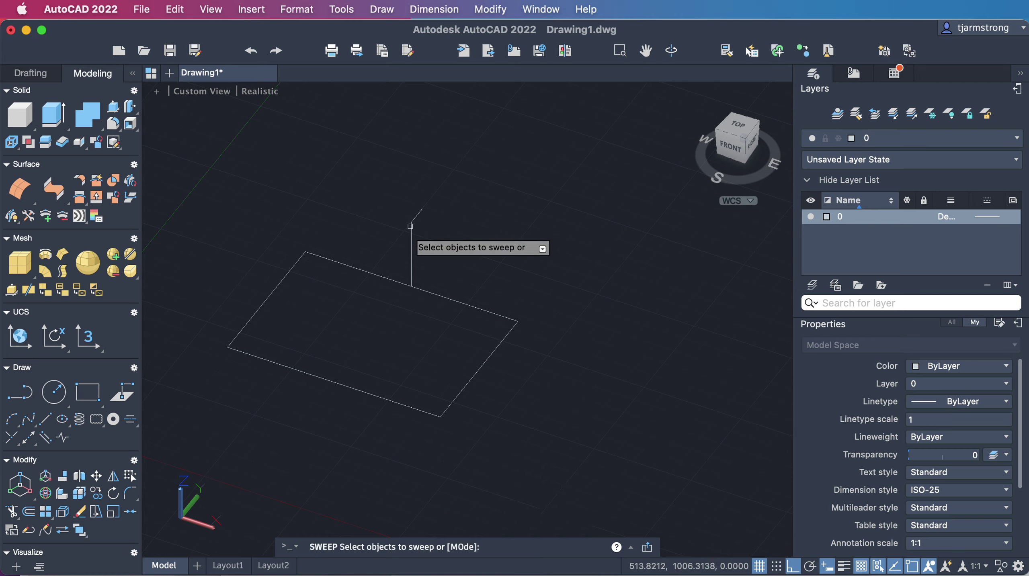
click(411, 232)
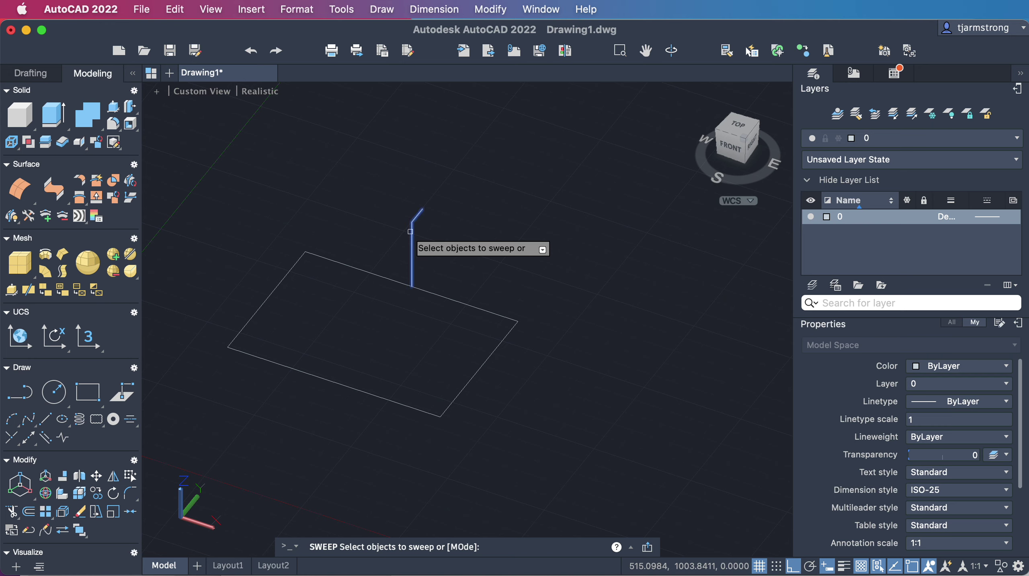
key(Return)
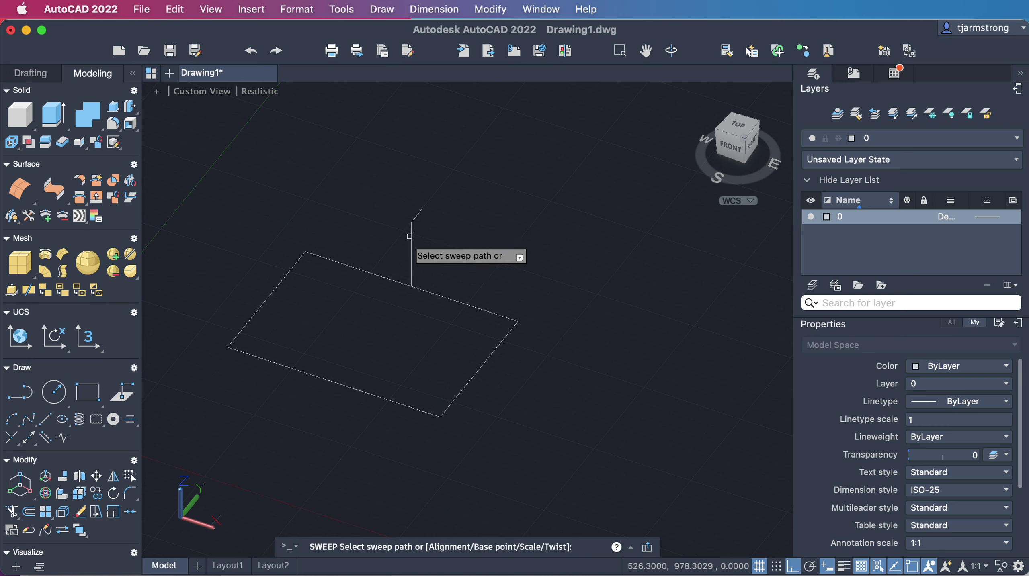
click(448, 297)
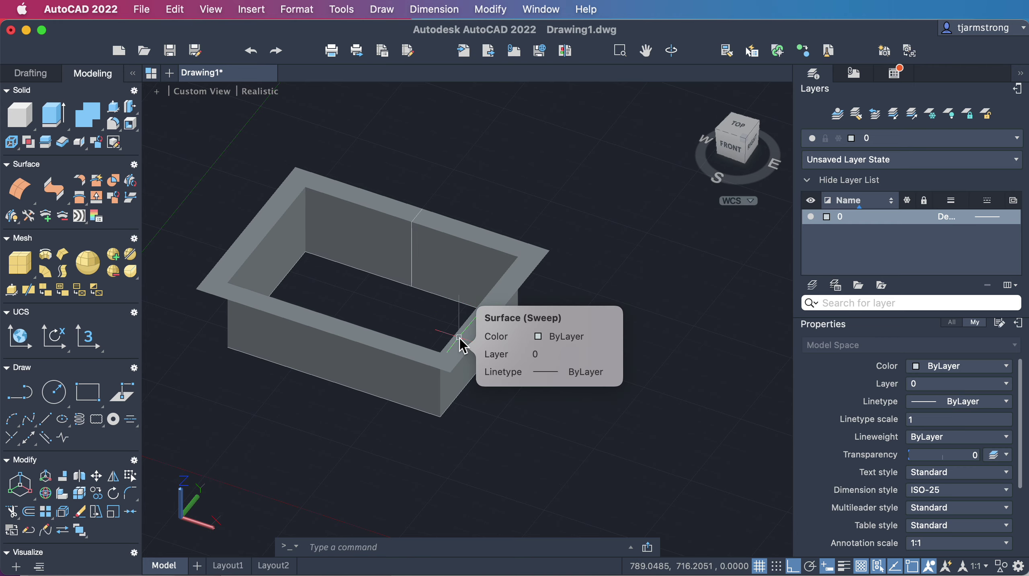
Step: Delete the leftover 3D polyline profile from the rear wall of the swept surface
scroll(462, 310, up, 3)
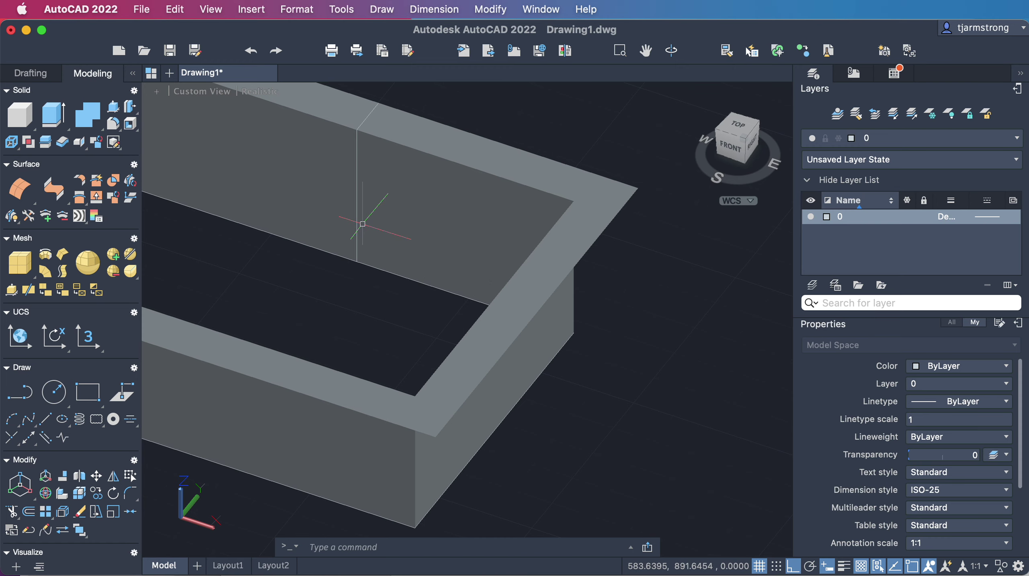
click(356, 223)
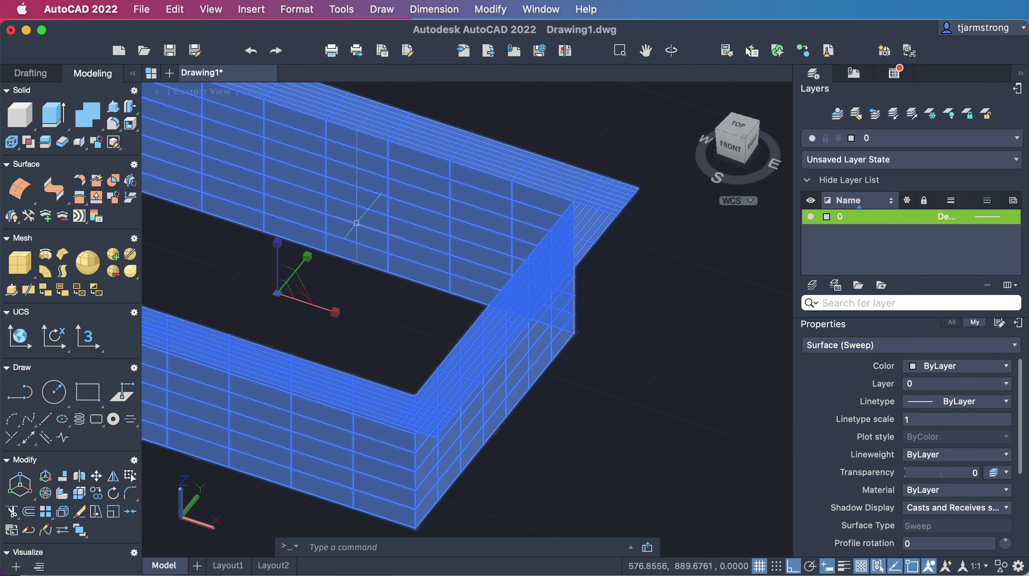
key(Escape)
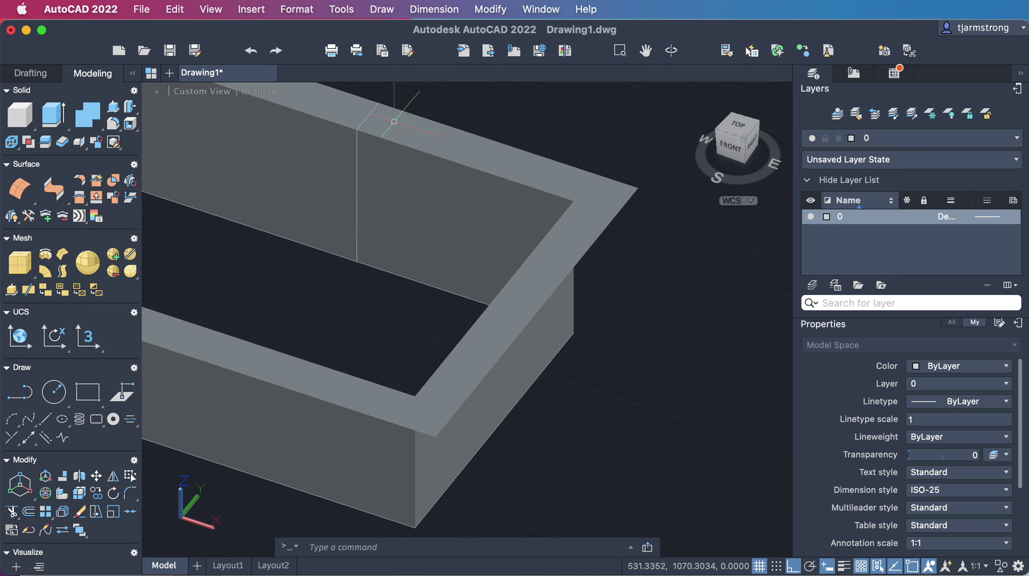
click(365, 118)
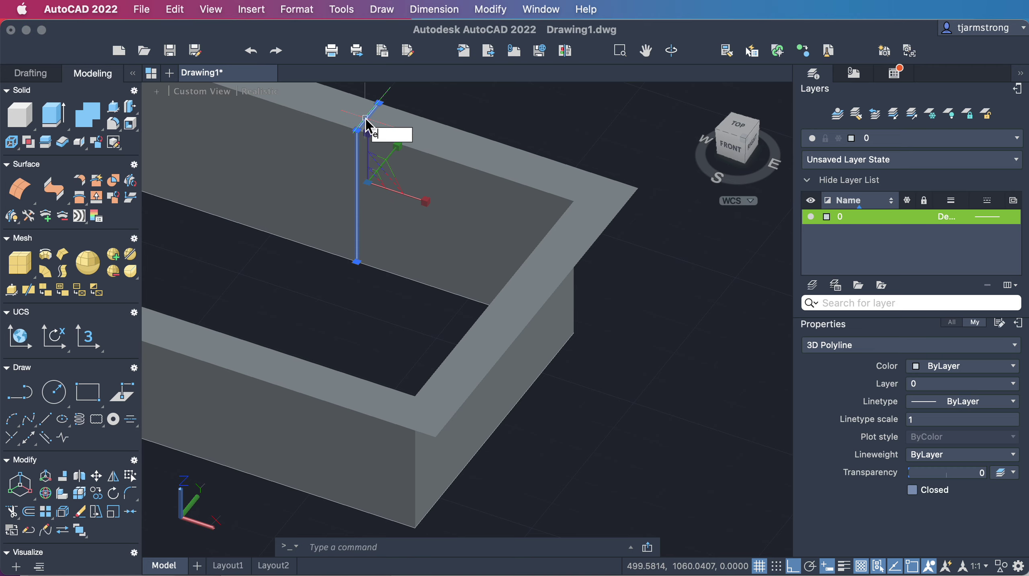
key(Delete)
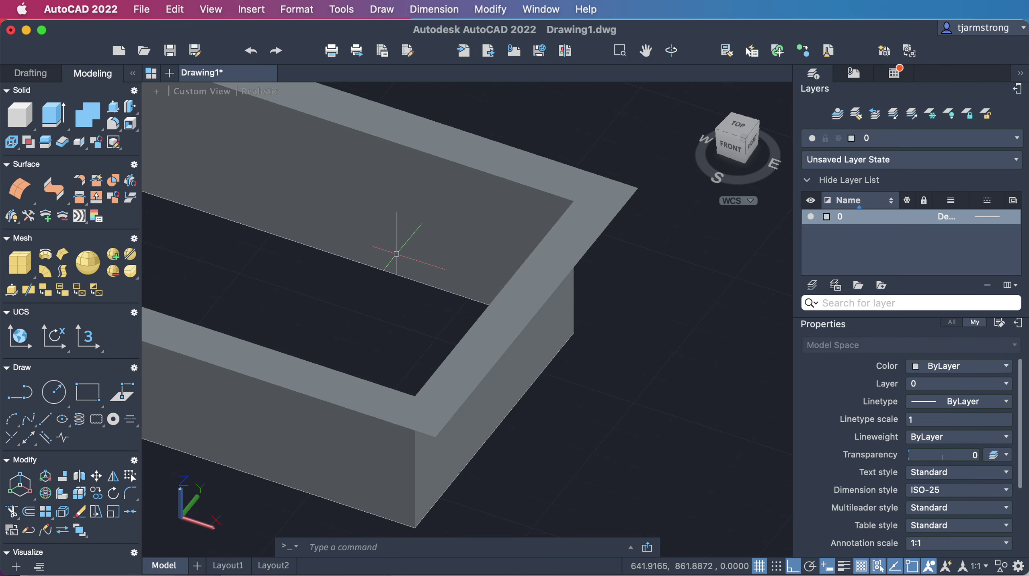
Step: Try stretching the swept surface lengthwise by the base midpoint of its short side, and undo that stretch
scroll(397, 189, down, 3)
middle_drag(374, 240, 467, 245)
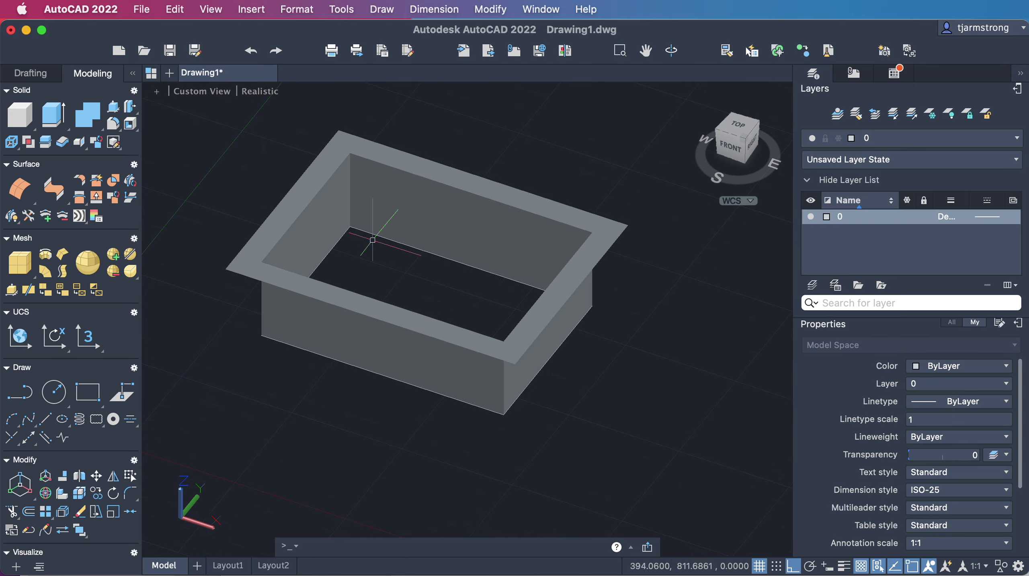
click(568, 329)
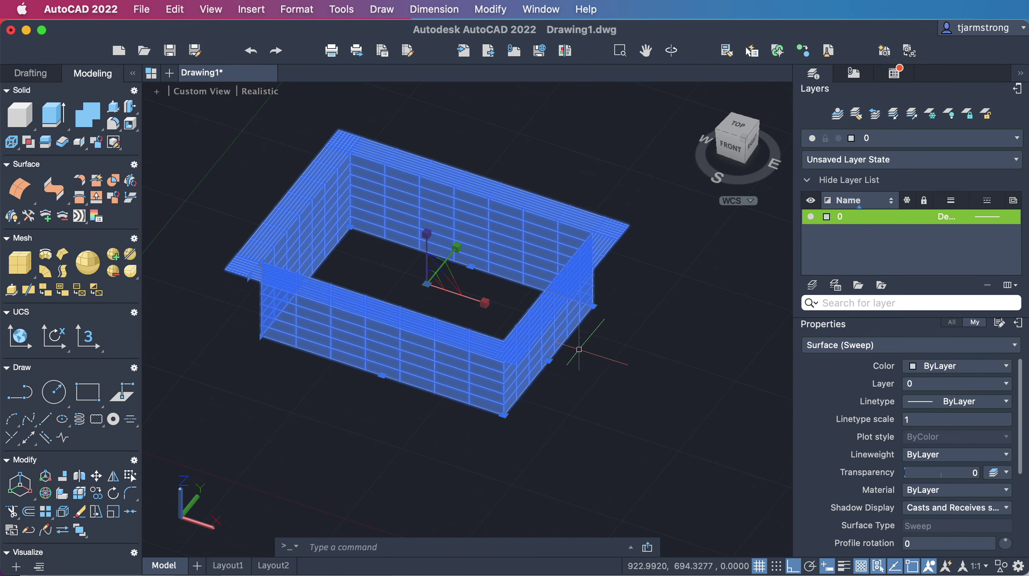
click(548, 360)
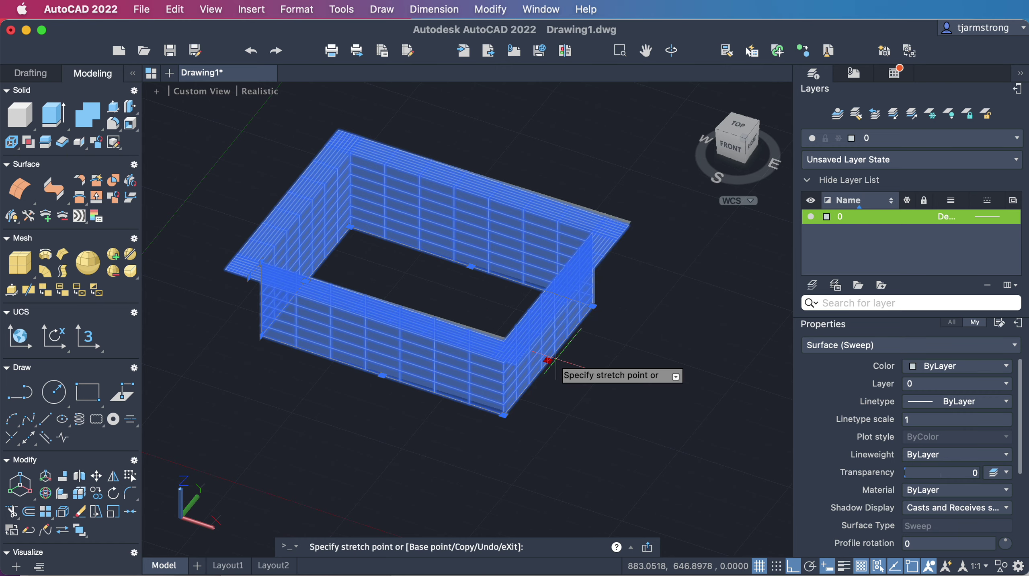
click(675, 419)
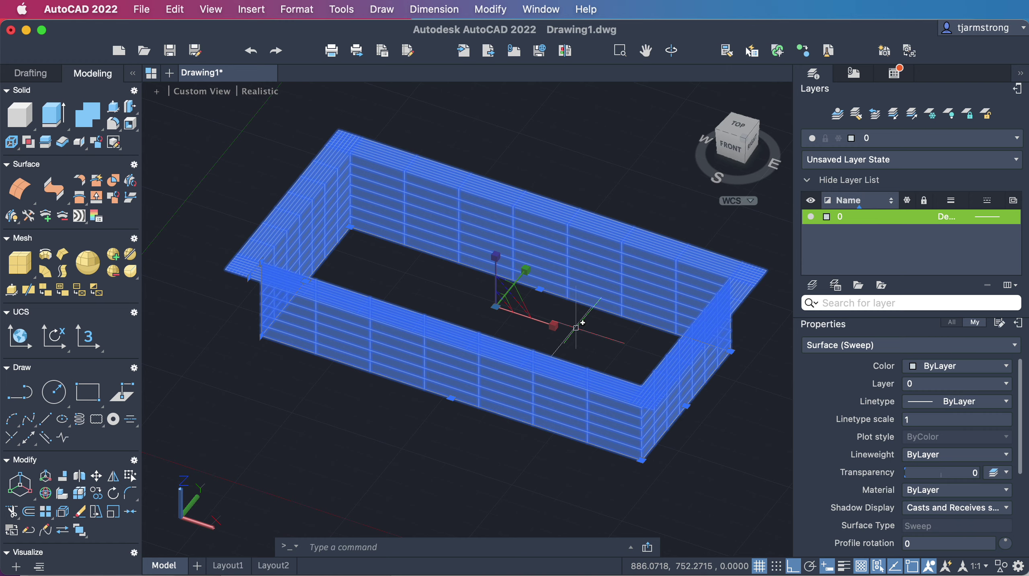
text(u)
key(Return)
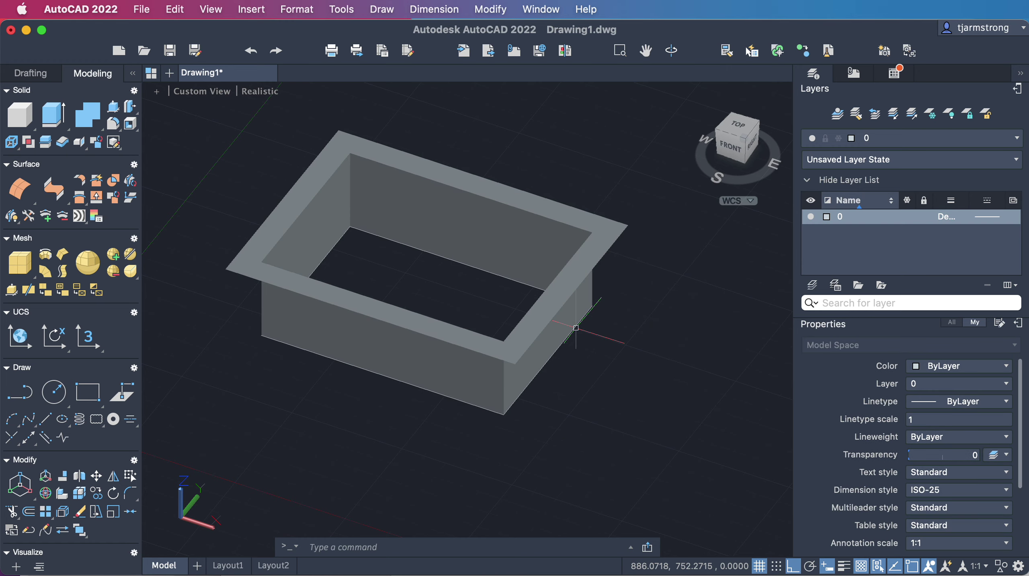
Step: Select the base rectangle together with the swept surface and stretch their short side outward about 390 along X
click(558, 349)
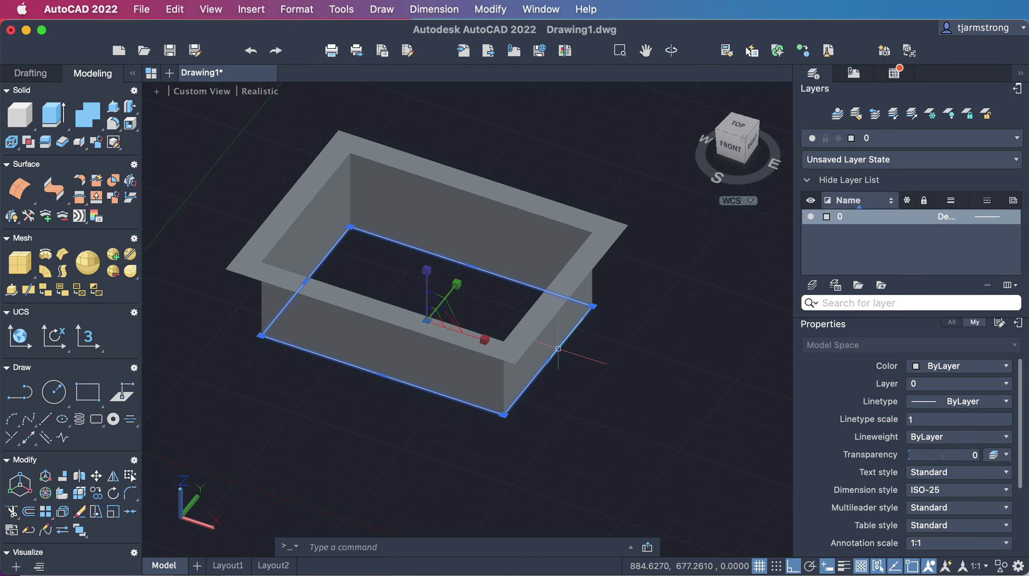
click(523, 325)
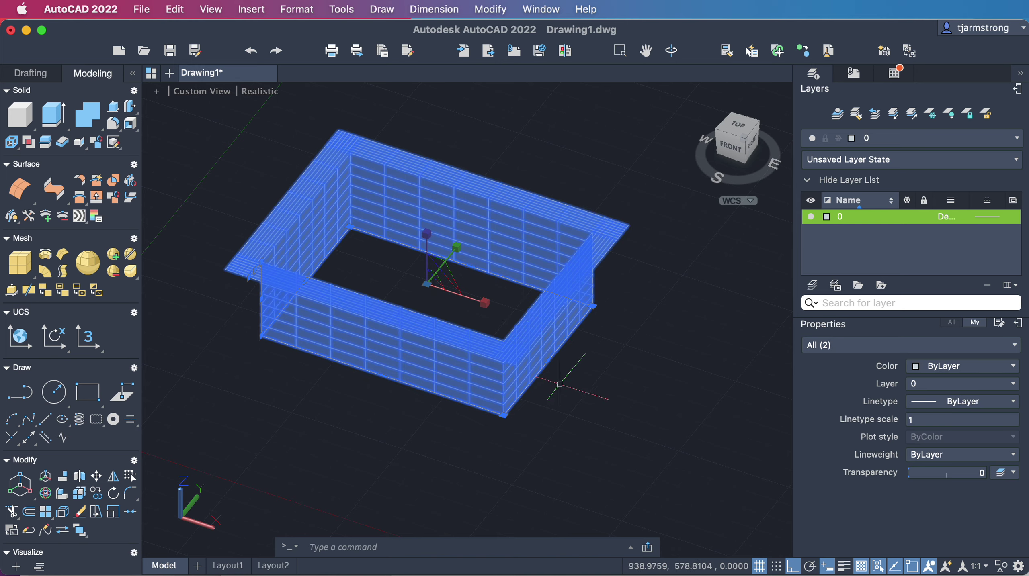
click(547, 361)
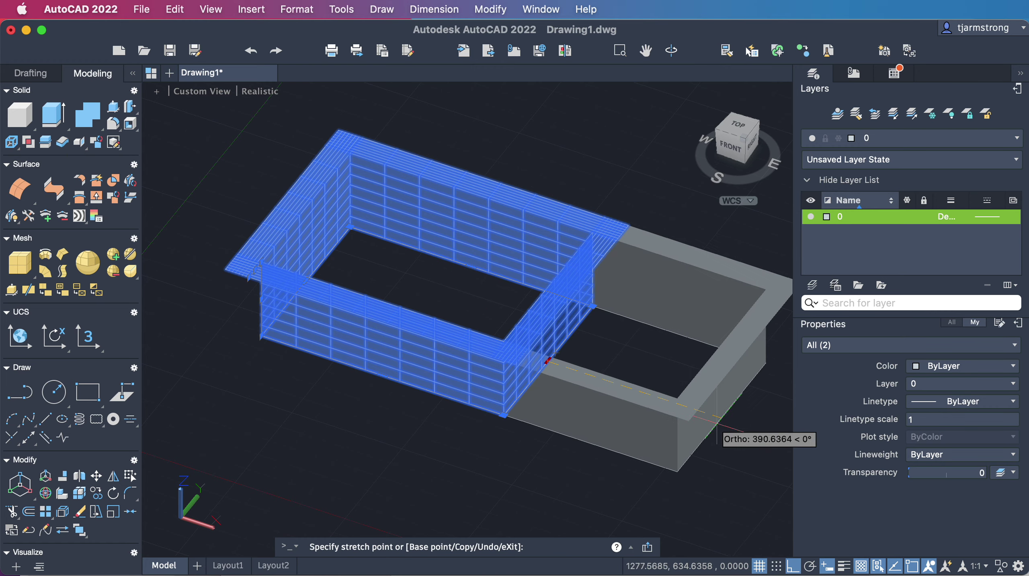
click(718, 424)
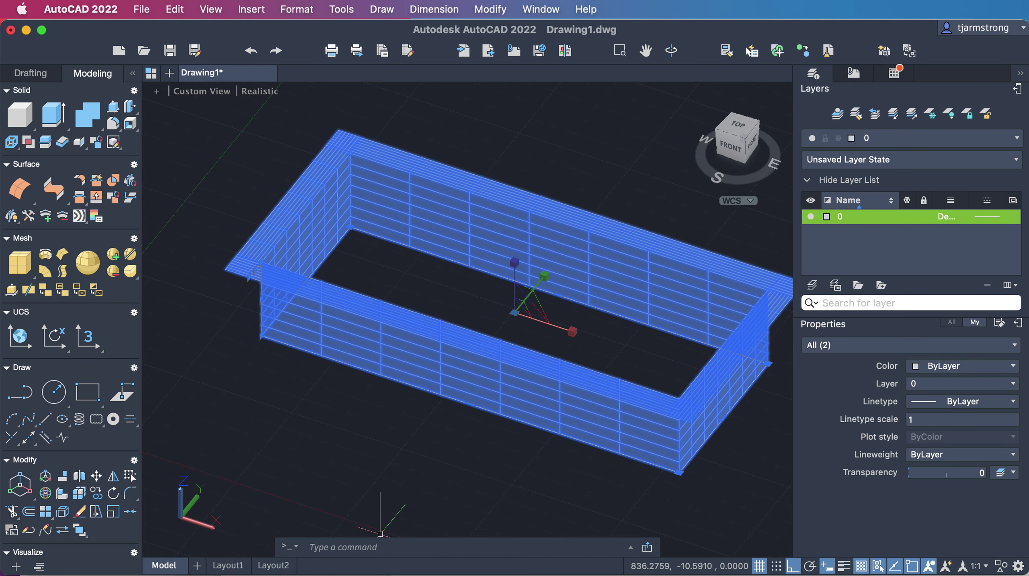
key(Escape)
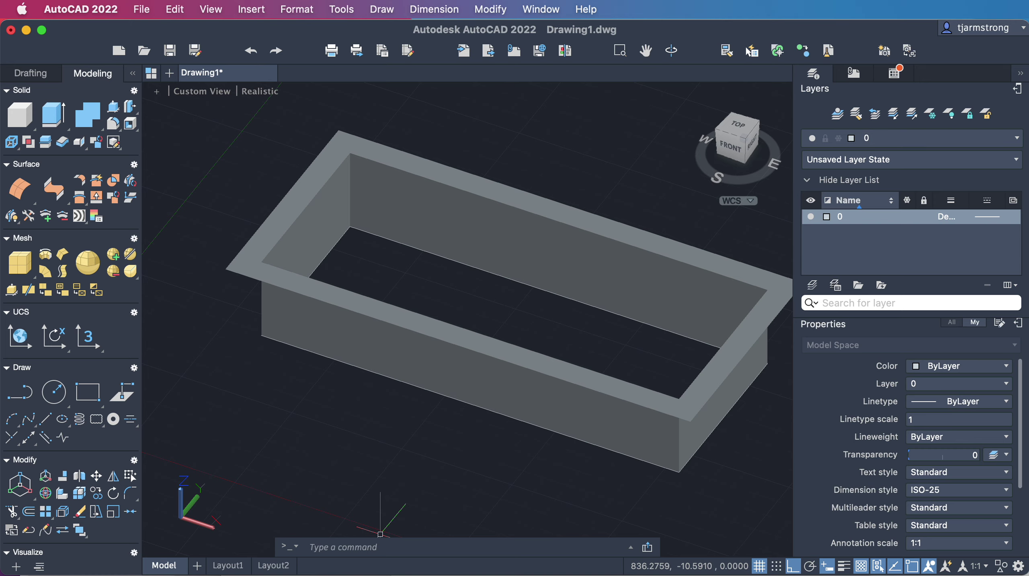
Step: Convert the base rectangle into a planar surface with CONVTOSURFACE to close the bottom of the box
text(con)
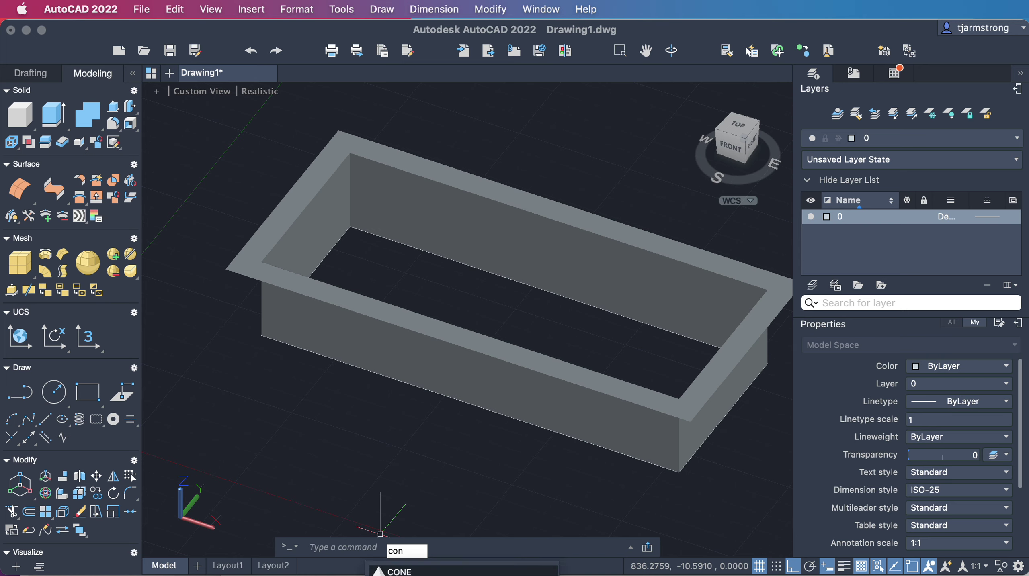
text(vtosurface)
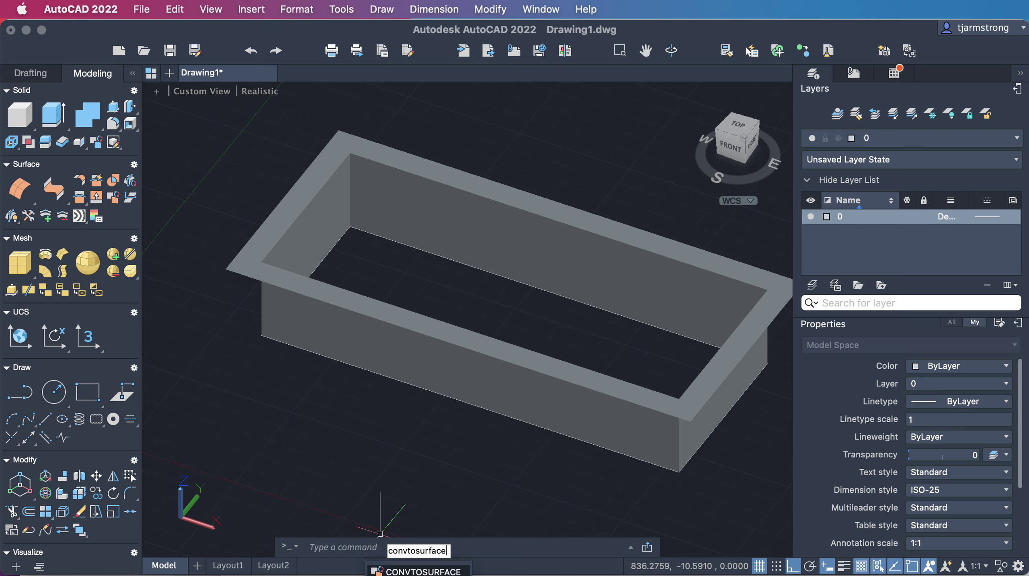
key(Return)
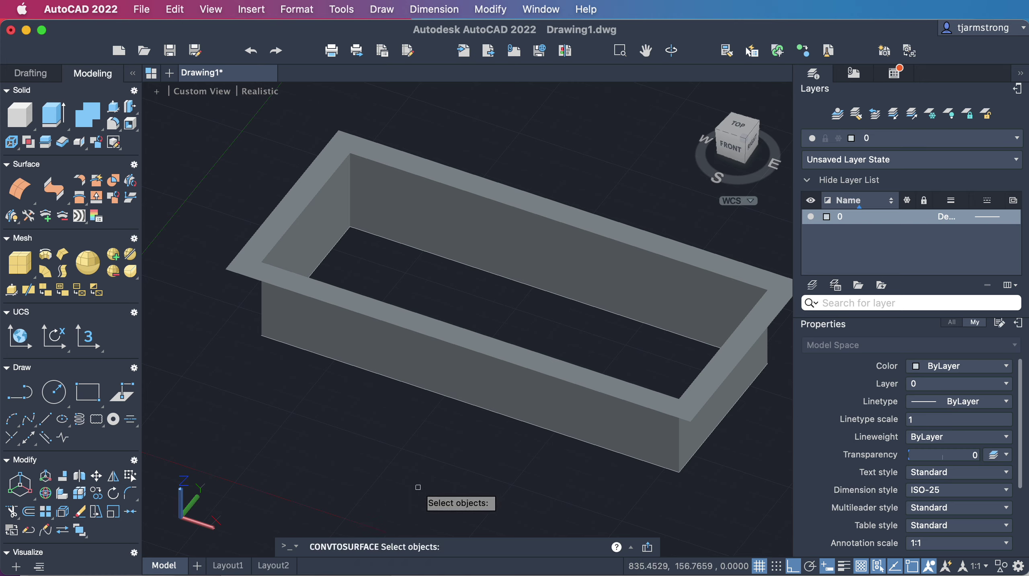
click(492, 411)
click(488, 411)
key(Return)
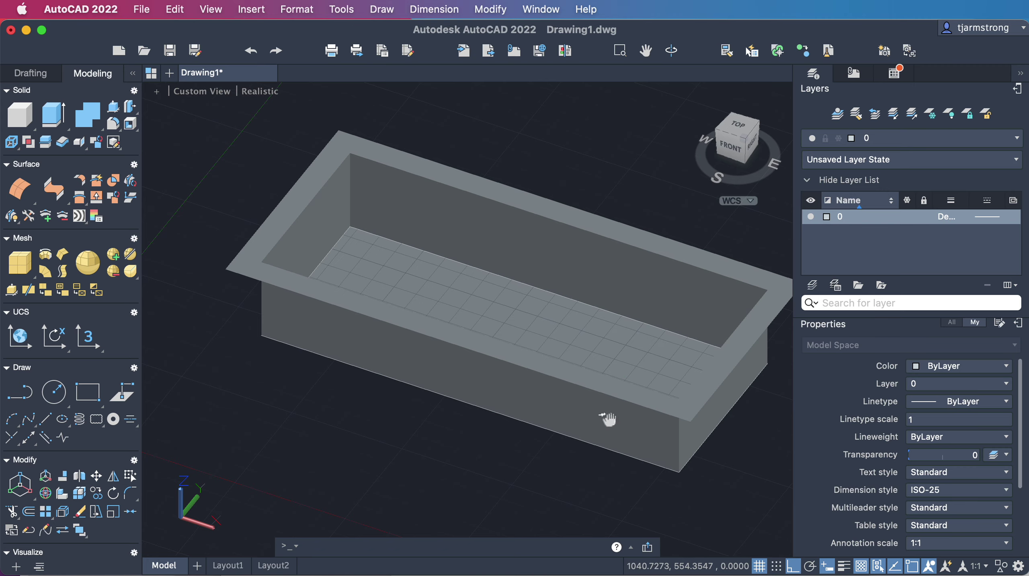
Step: Group the swept walls, bottom surface and base rectangle, and check that they select as one object
middle_drag(608, 418, 541, 409)
mouse_move(530, 403)
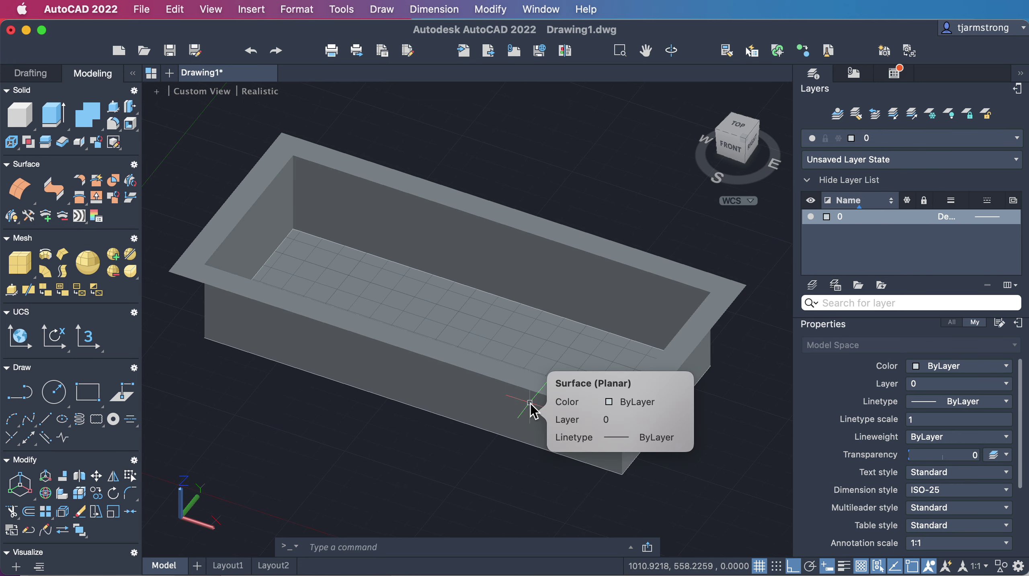
text(group)
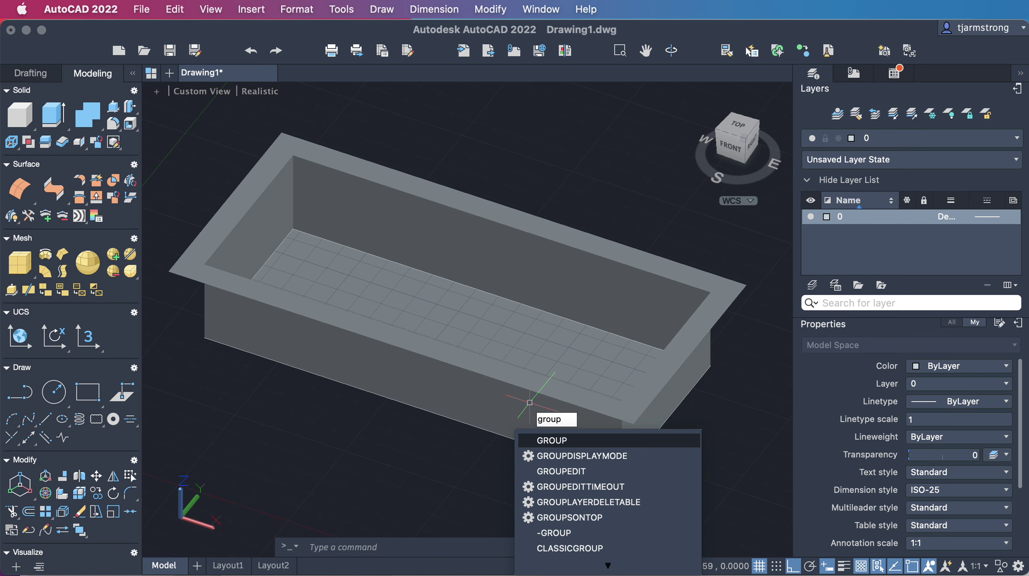
key(Return)
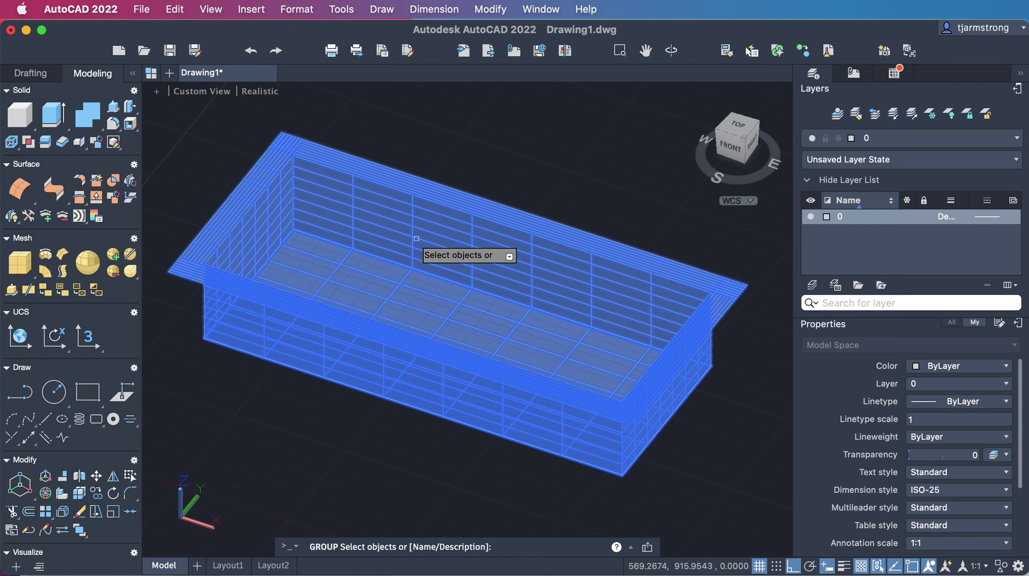
key(Escape)
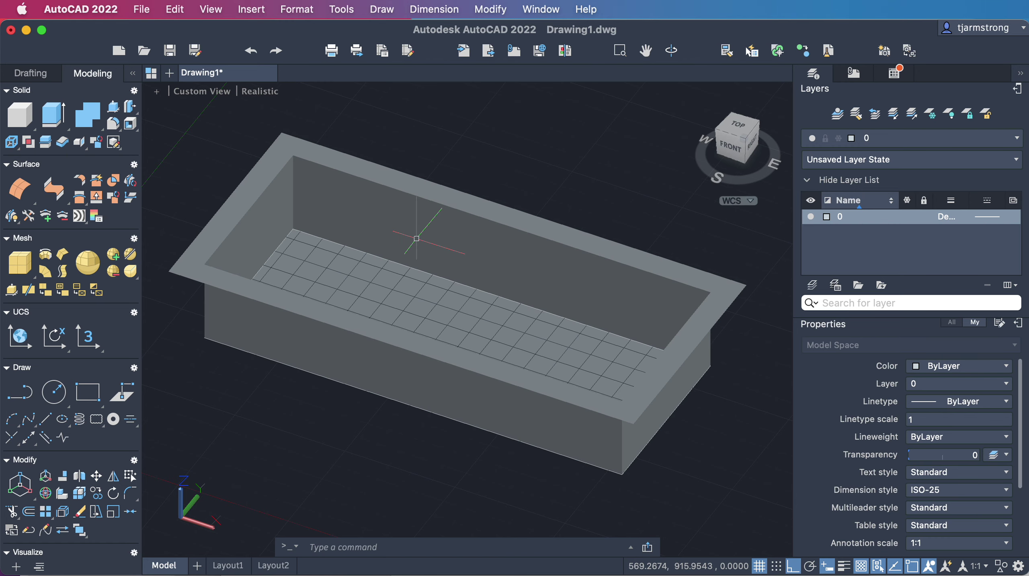
click(416, 238)
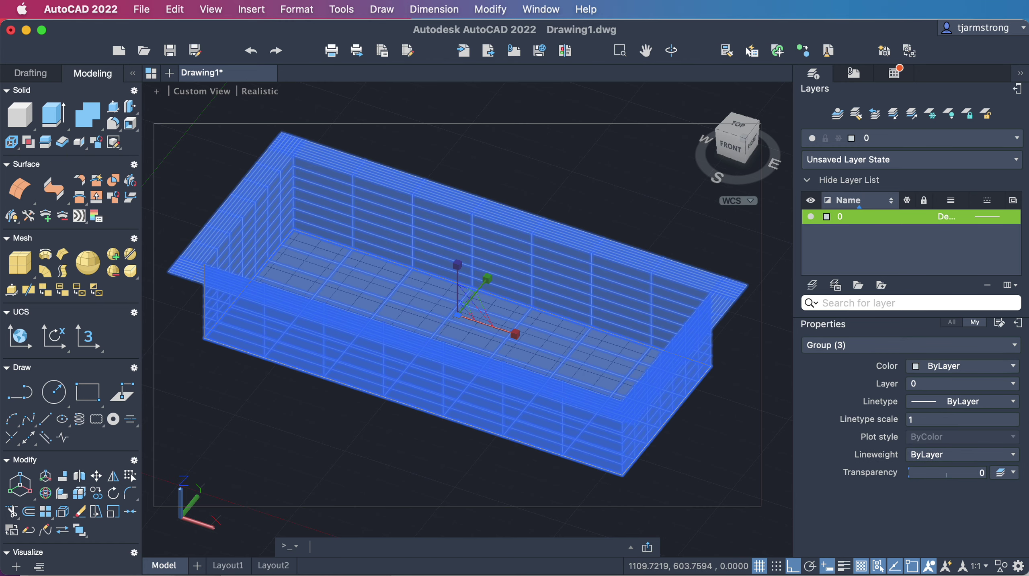
key(Escape)
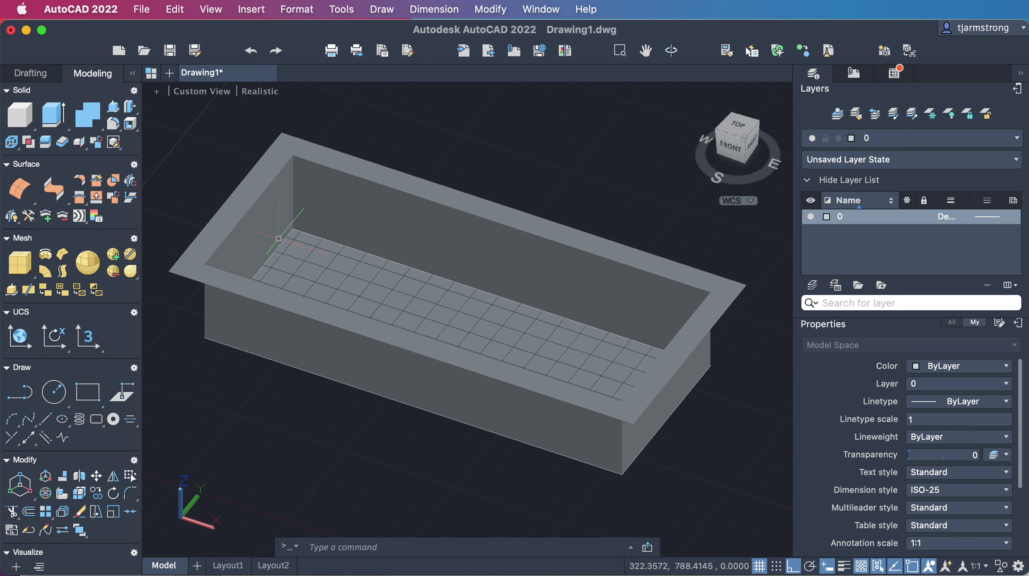
click(471, 544)
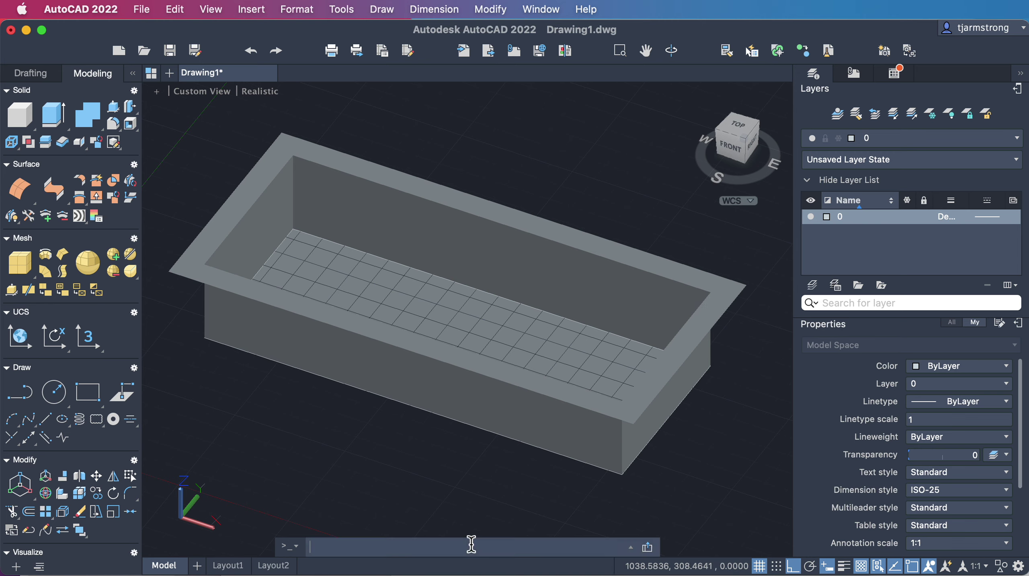